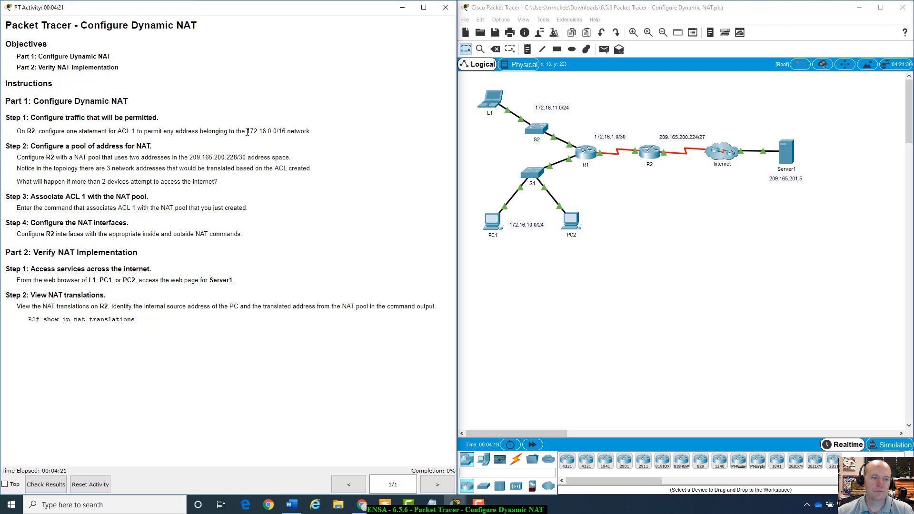
pyautogui.moveTo(248, 132); pyautogui.dragTo(288, 131)
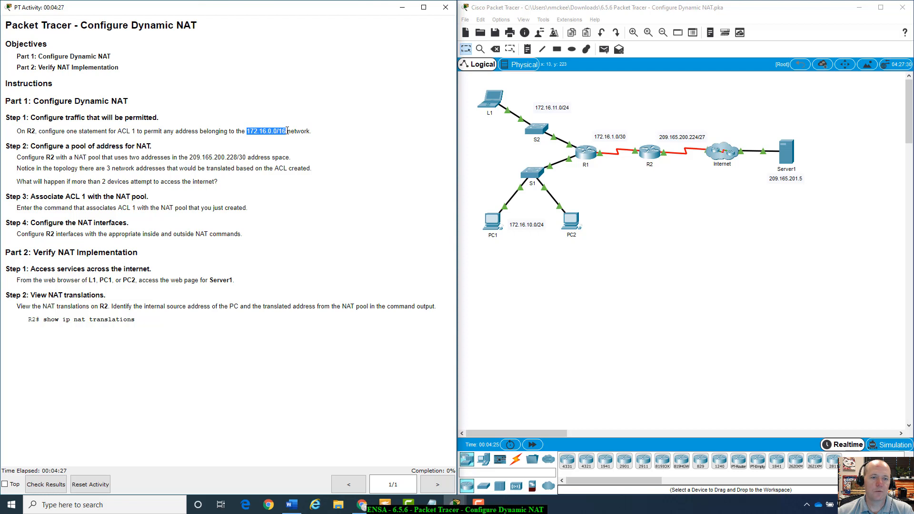
pyautogui.click(284, 132)
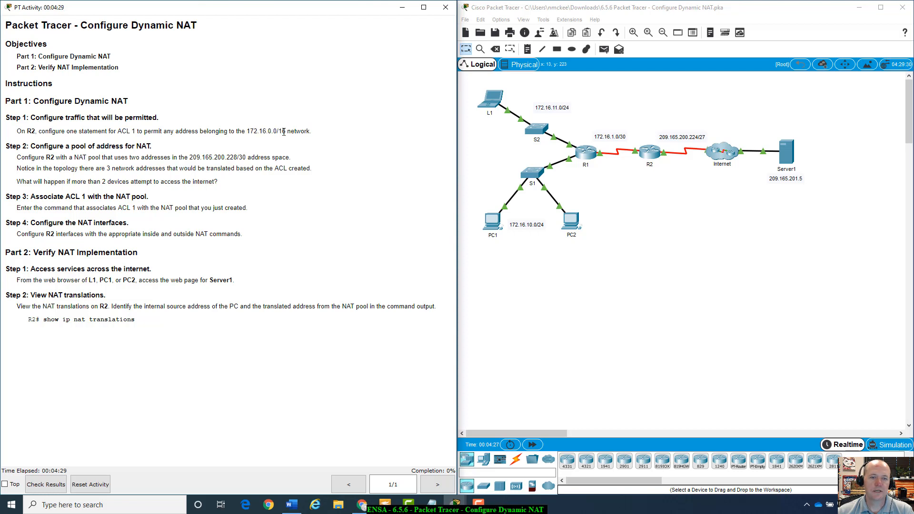
pyautogui.moveTo(268, 131)
pyautogui.mouseDown()
pyautogui.moveTo(246, 134)
pyautogui.moveTo(266, 131)
pyautogui.mouseUp()
pyautogui.click(248, 129)
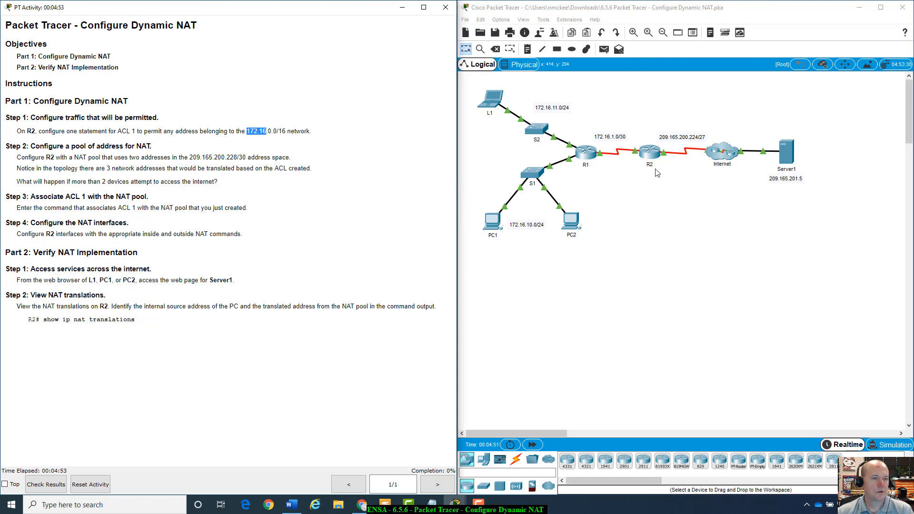
# - Open the command line interface of router R2
pyautogui.click(650, 152)
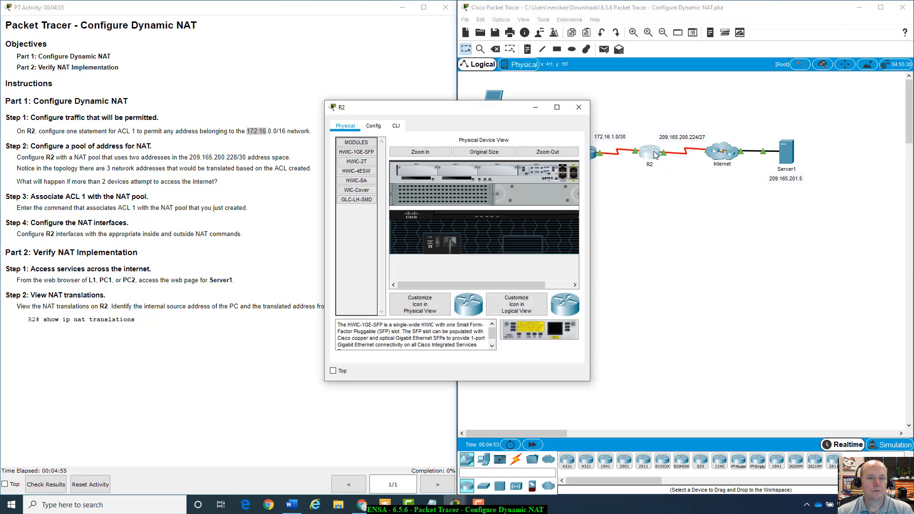
pyautogui.moveTo(456, 117); pyautogui.dragTo(478, 224)
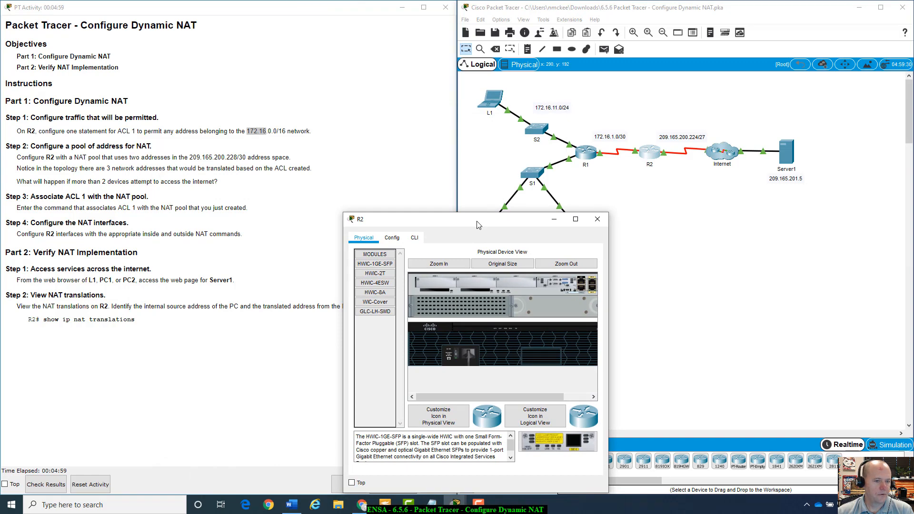
pyautogui.moveTo(478, 225); pyautogui.dragTo(311, 93)
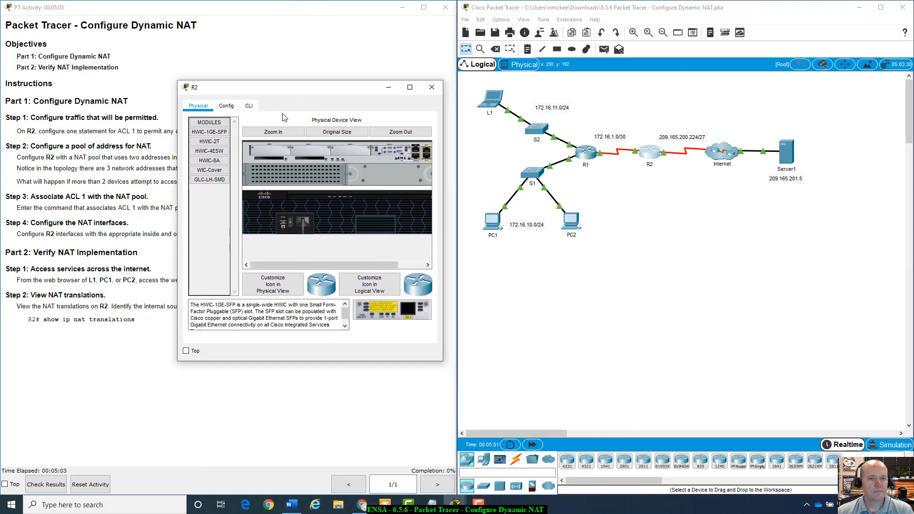
pyautogui.click(245, 105)
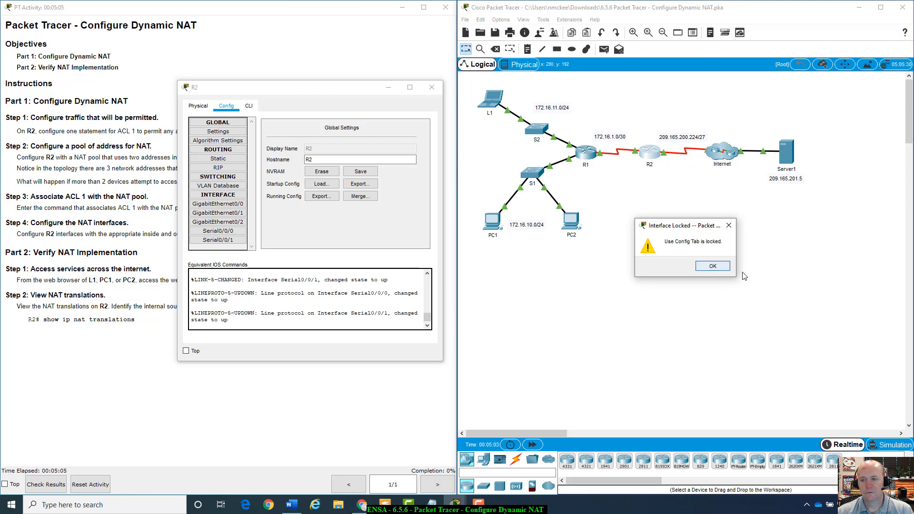
pyautogui.click(724, 266)
pyautogui.click(249, 106)
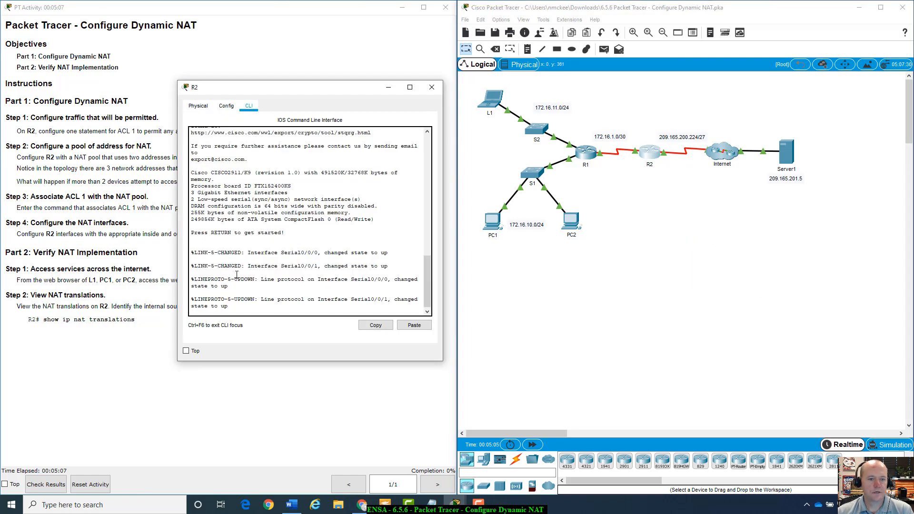
# - Enter privileged mode on R2 with enable and go into global configuration mode with config t
pyautogui.press('Return')
pyautogui.write('en')
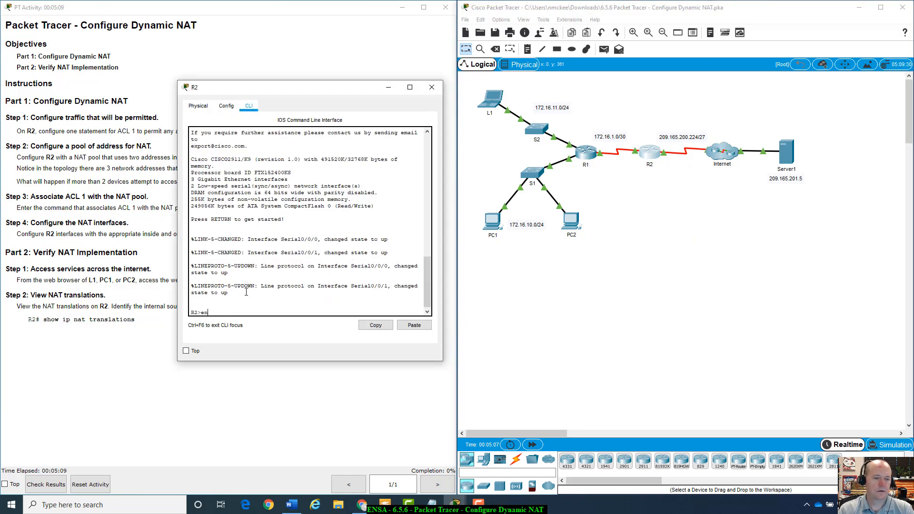
pyautogui.write('able')
pyautogui.press('Return')
pyautogui.write('confi ')
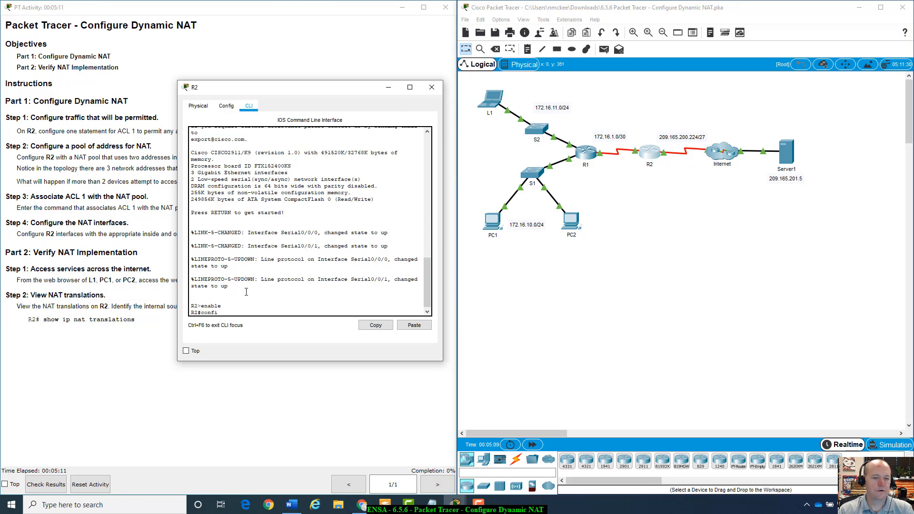
pyautogui.write(' t')
pyautogui.press('Return')
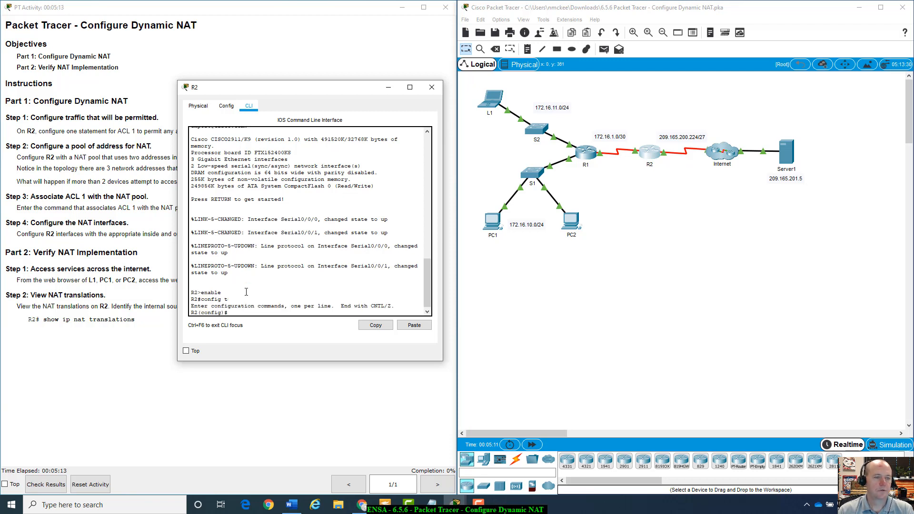
# - Create access list 1 on R2 permitting network 172.16.0.0 with wildcard mask 0.0.255.255, checking the command help for the mask argument
pyautogui.moveTo(260, 93); pyautogui.dragTo(110, 150)
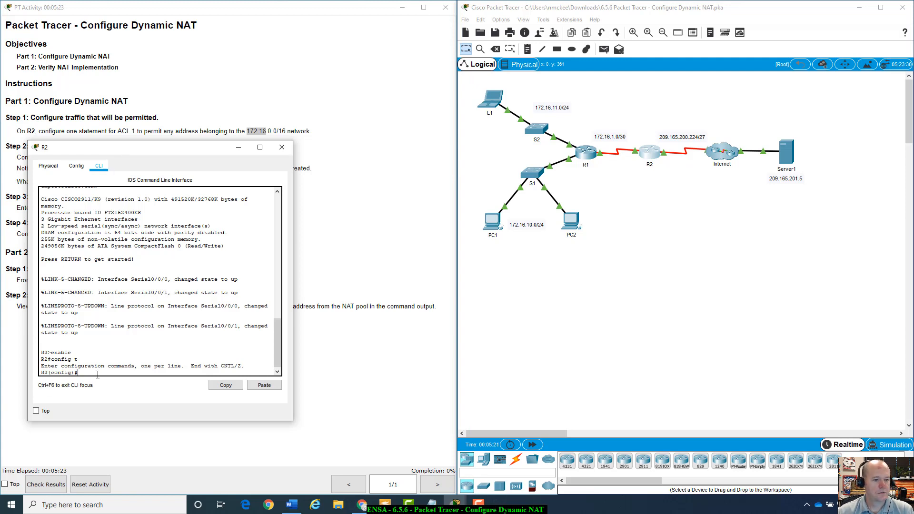
pyautogui.write('c')
pyautogui.press('Tab')
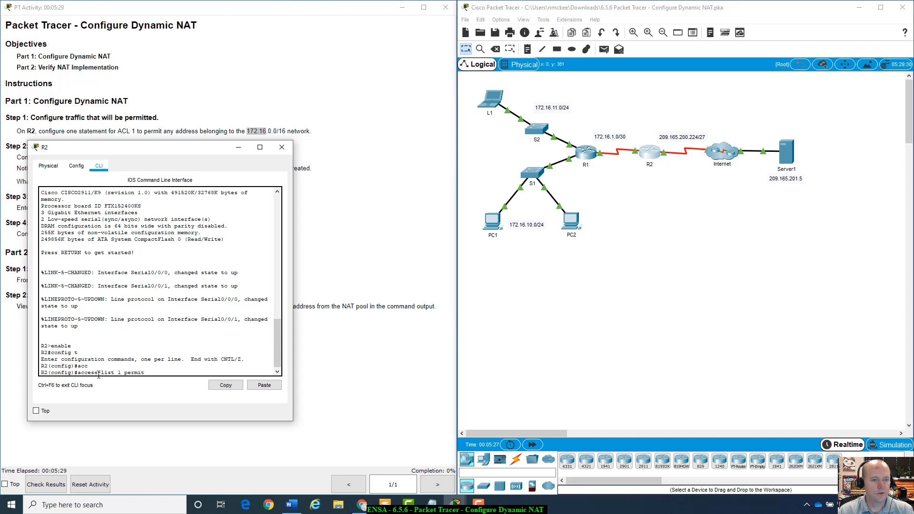
pyautogui.write('1 permit 172.')
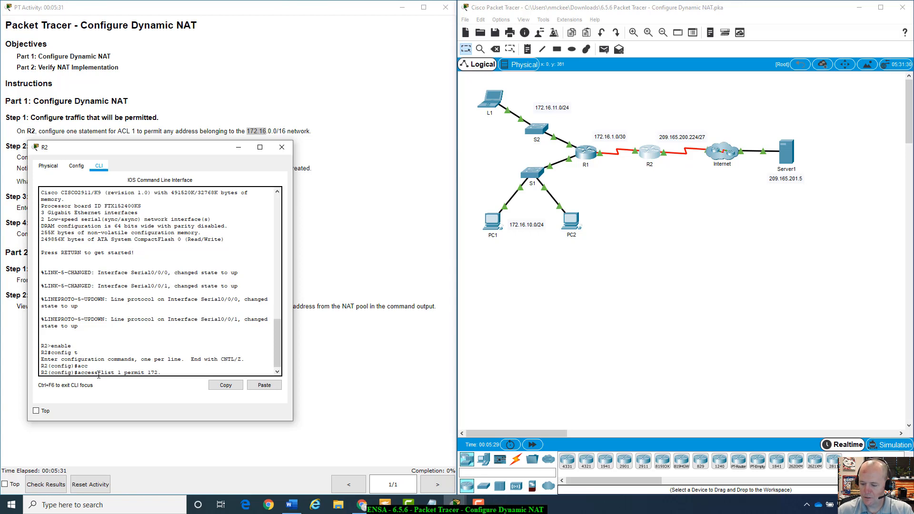
pyautogui.write('16.0.0')
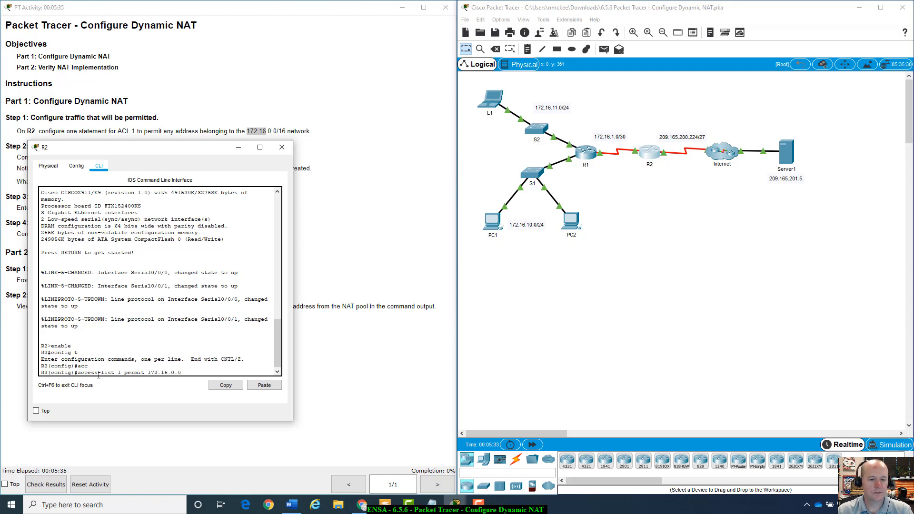
pyautogui.write(' ?')
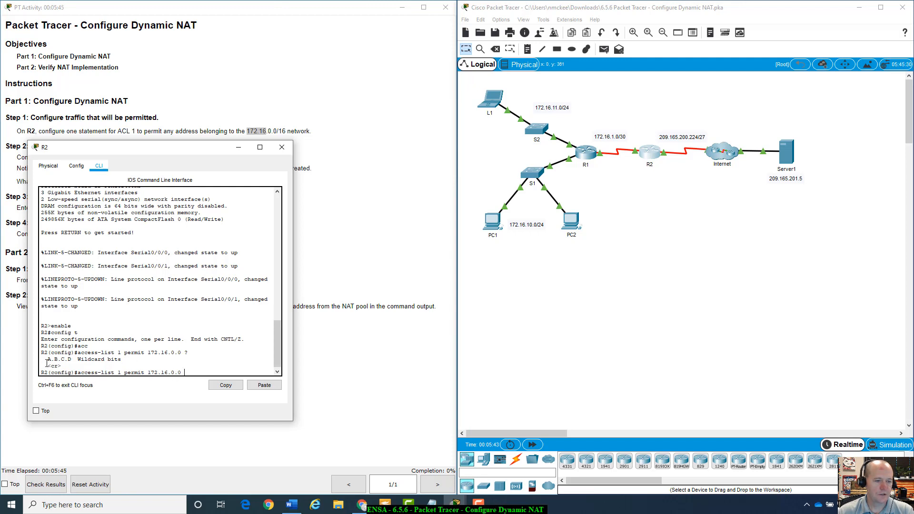
pyautogui.moveTo(48, 359); pyautogui.dragTo(147, 360)
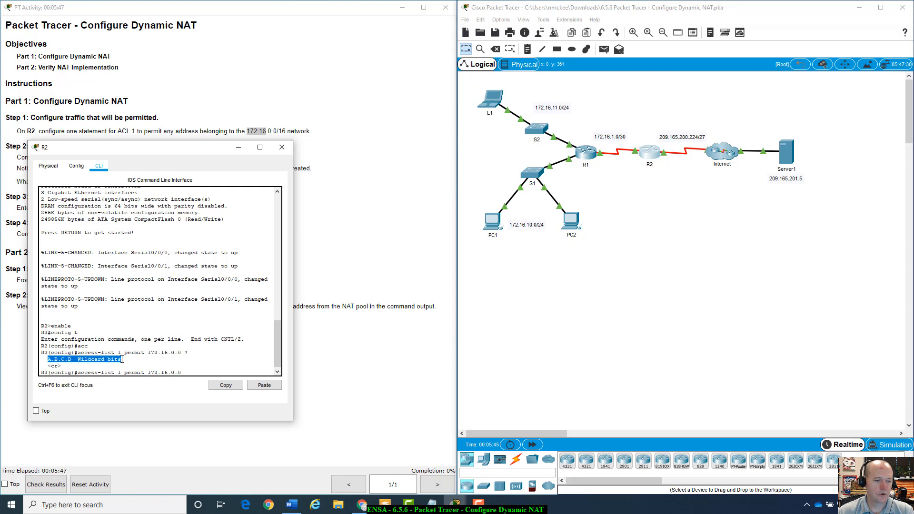
pyautogui.click(200, 361)
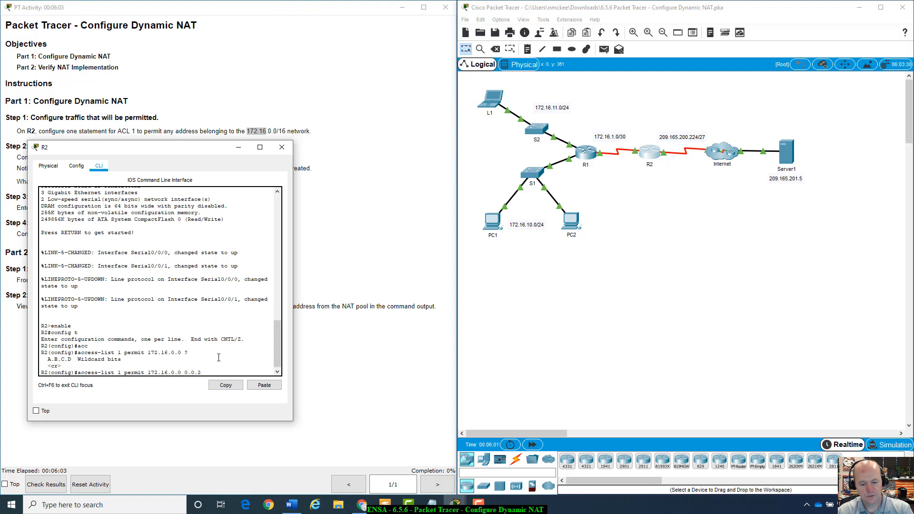
pyautogui.write('55.255')
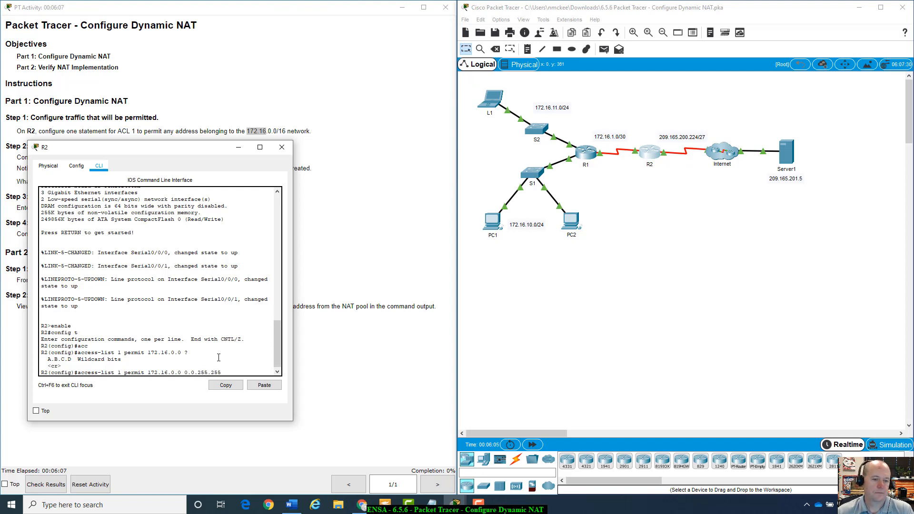
pyautogui.press('Return')
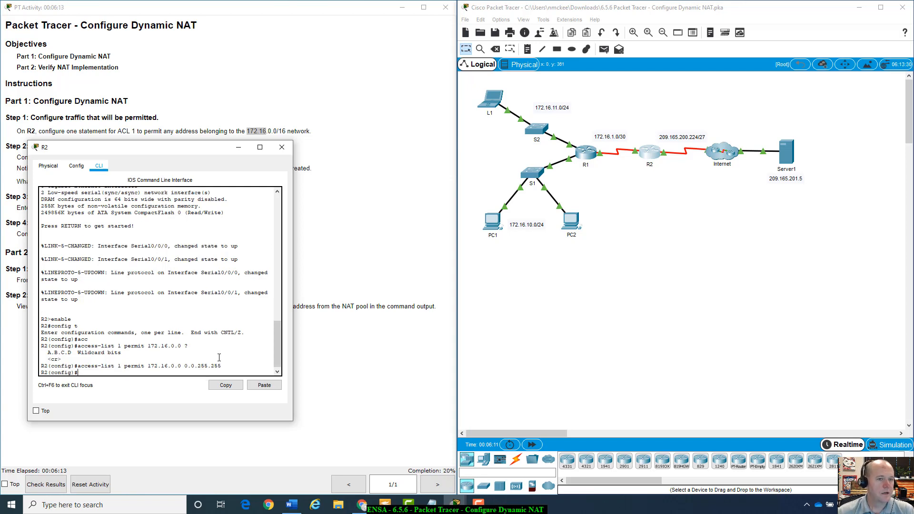
# - Examine the address space that the Step 2 instructions require for R2's NAT pool
pyautogui.moveTo(218, 149); pyautogui.dragTo(207, 203)
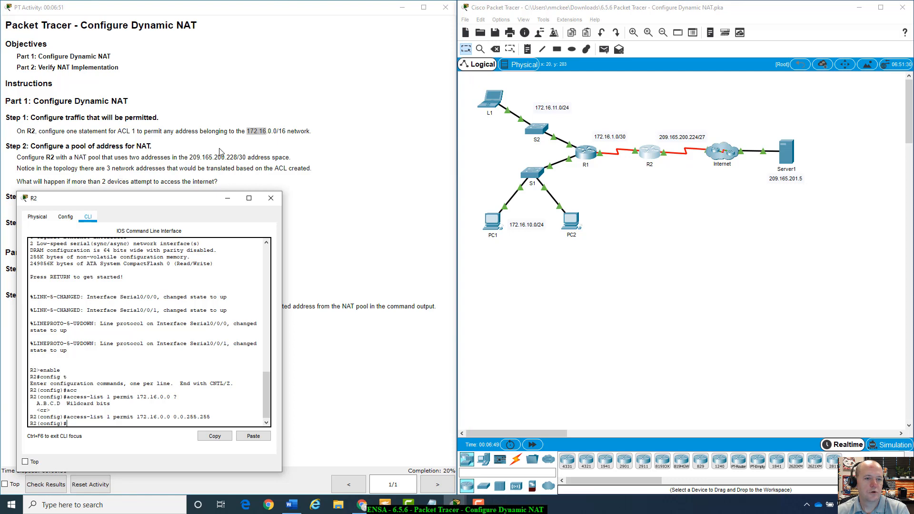
pyautogui.click(234, 159)
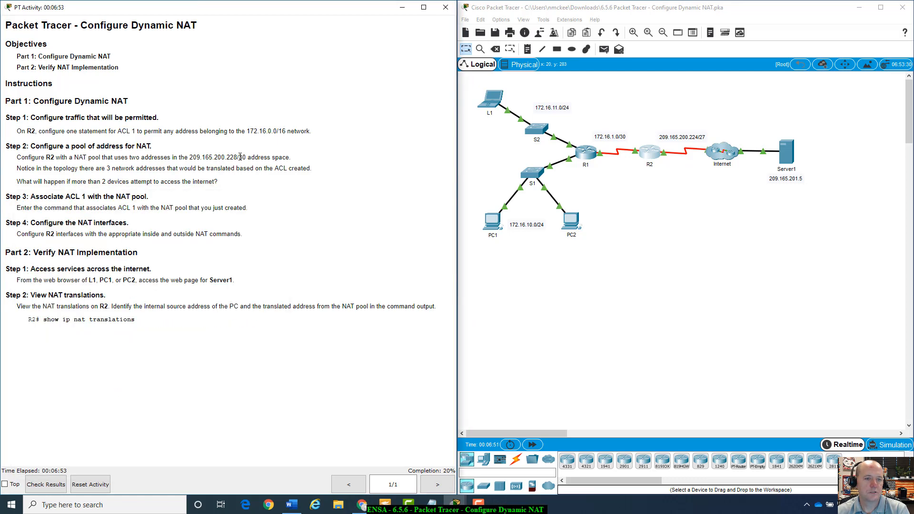
pyautogui.doubleClick(242, 157)
pyautogui.click(229, 157)
pyautogui.moveTo(228, 157); pyautogui.dragTo(237, 157)
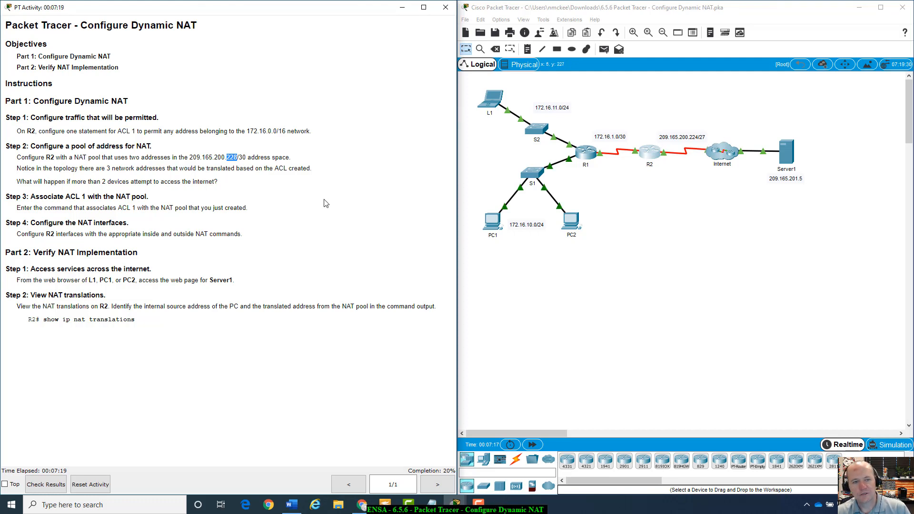
pyautogui.click(189, 156)
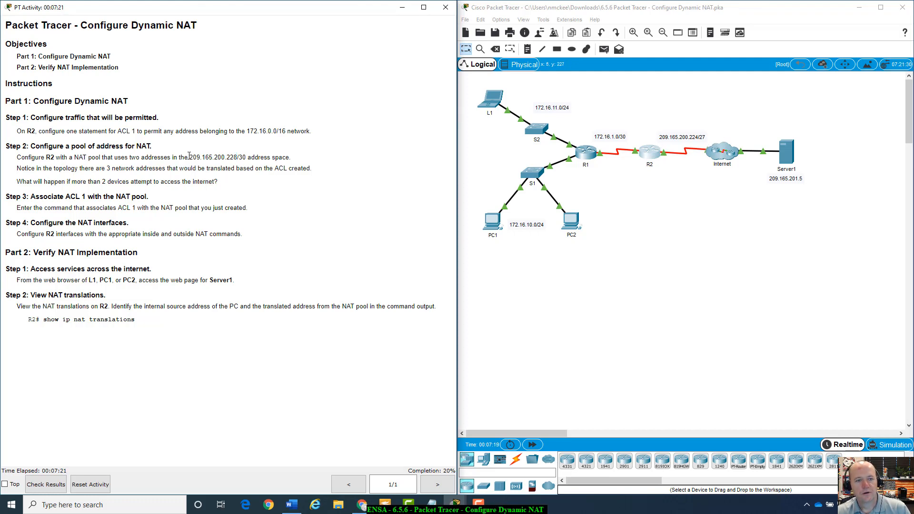
pyautogui.moveTo(189, 156); pyautogui.dragTo(295, 165)
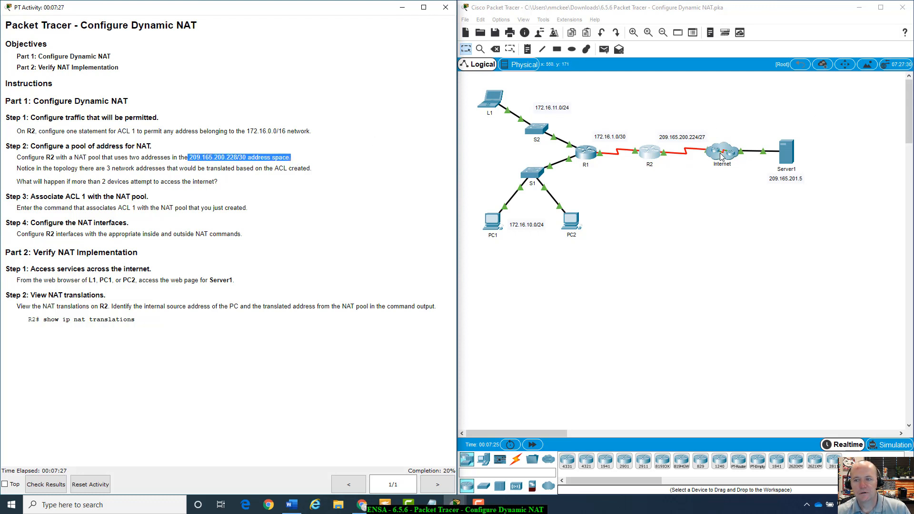
pyautogui.click(245, 216)
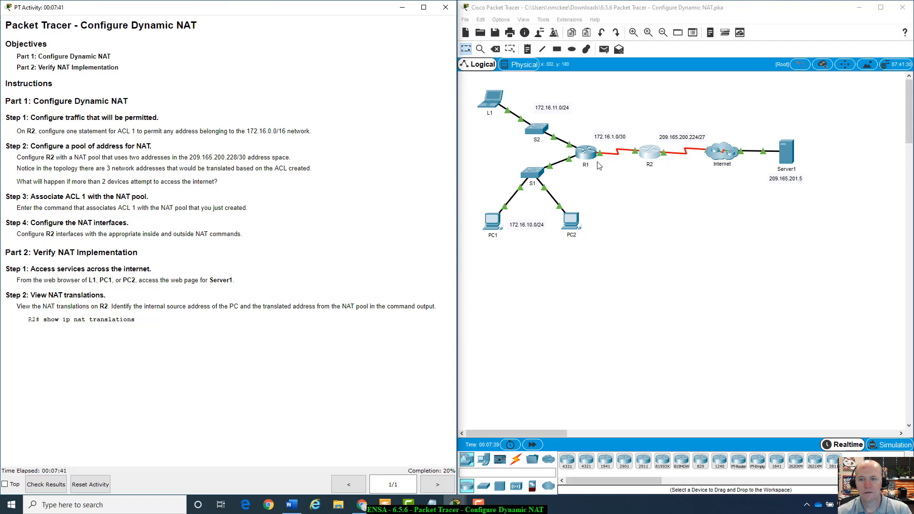
# - Return to R2's command line and start an ip nat pool command with the pool name natPOOL1
pyautogui.click(652, 154)
pyautogui.moveTo(165, 203); pyautogui.dragTo(203, 120)
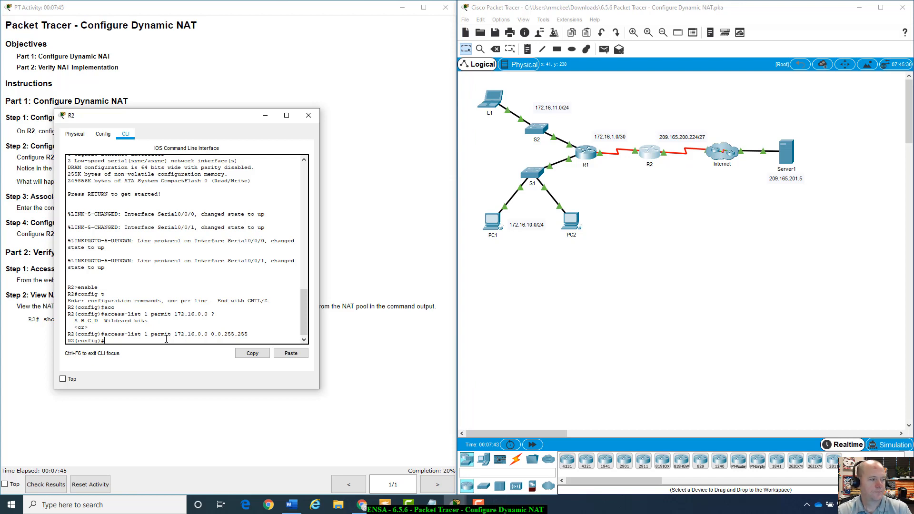
pyautogui.write('ip')
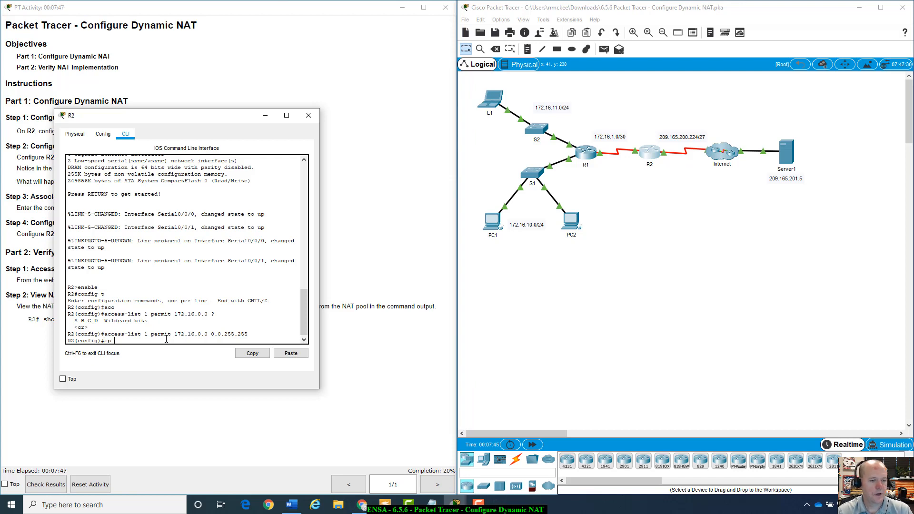
pyautogui.write(' nat p')
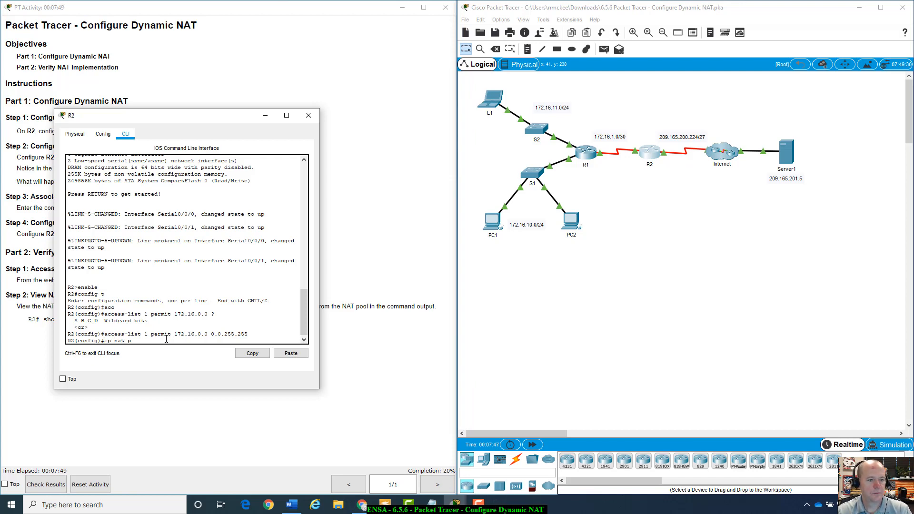
pyautogui.write('ool')
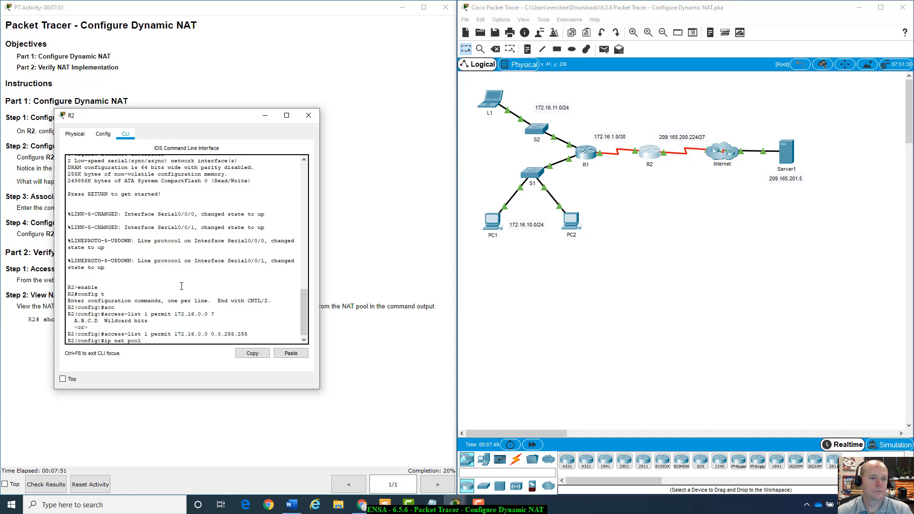
pyautogui.moveTo(178, 116); pyautogui.dragTo(216, 180)
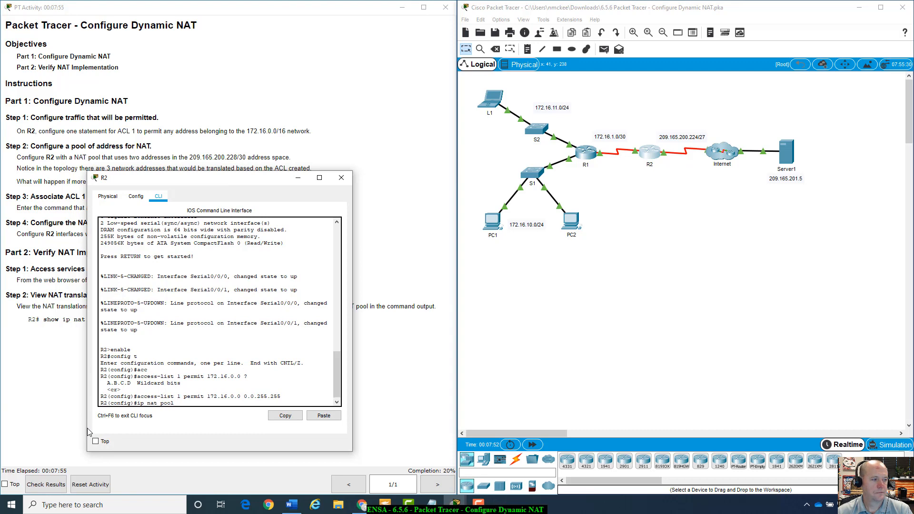
pyautogui.write('P')
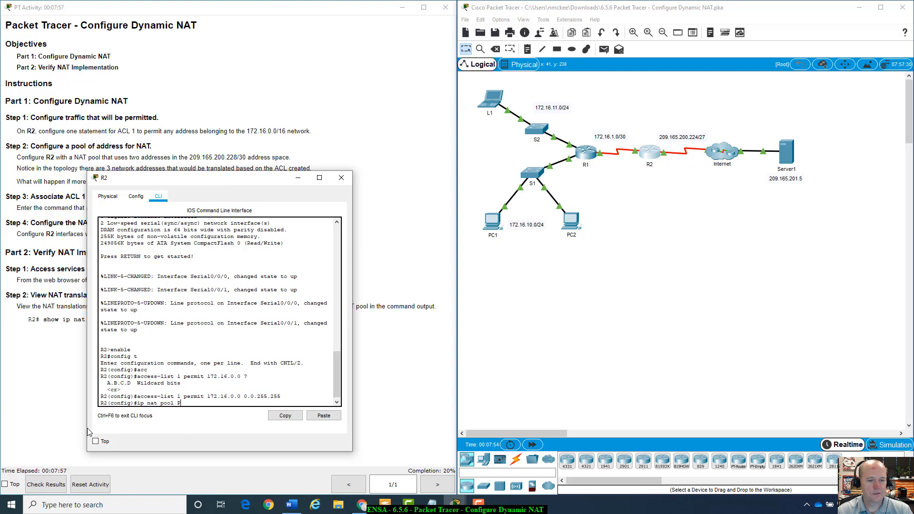
pyautogui.write('OOL1')
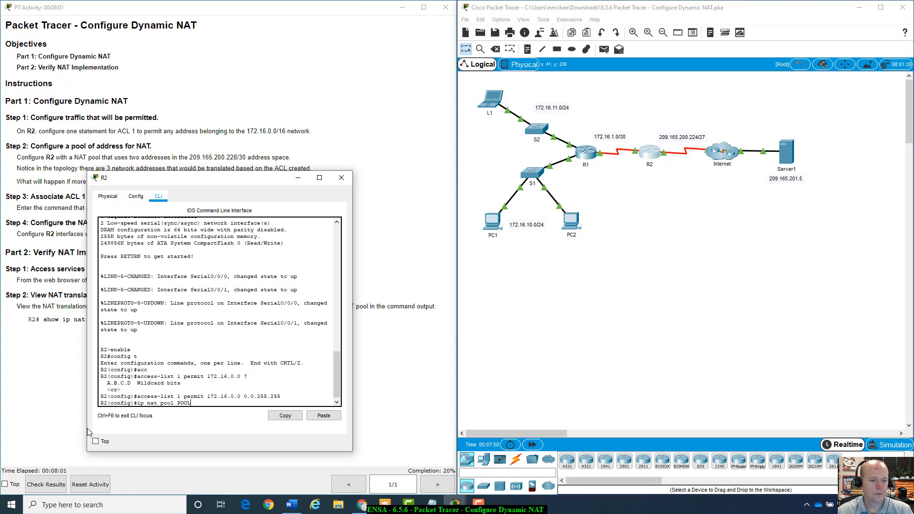
pyautogui.press('BackSpace')
pyautogui.press('BackSpace')
pyautogui.press('BackSpace')
pyautogui.press('BackSpace')
pyautogui.press('BackSpace')
pyautogui.write('natPOO')
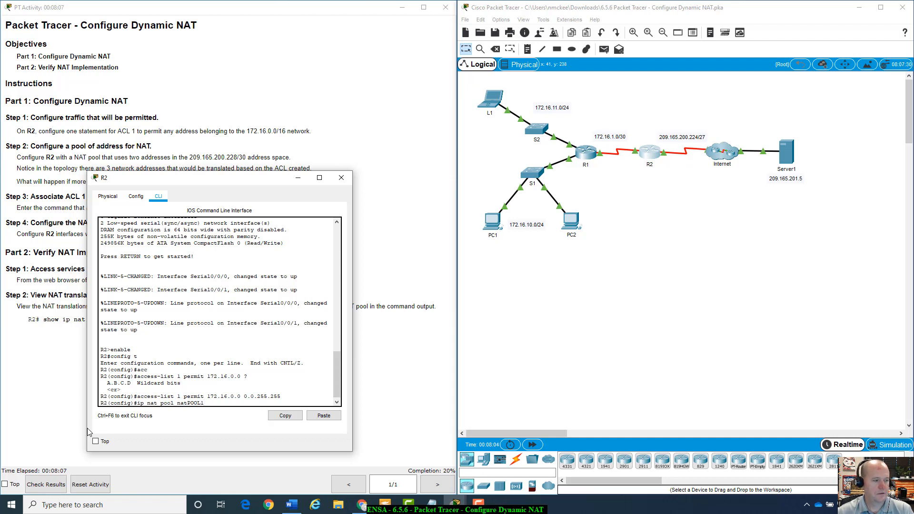
# - Give pool natPOOL1 the start address 209.165.200.229 and the end address 209.165.200.230
pyautogui.write('L1 209.')
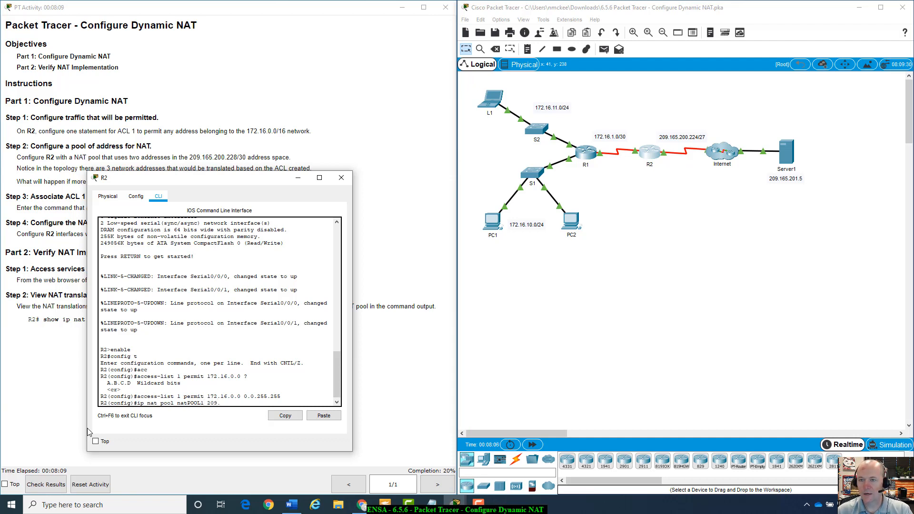
pyautogui.write('1')
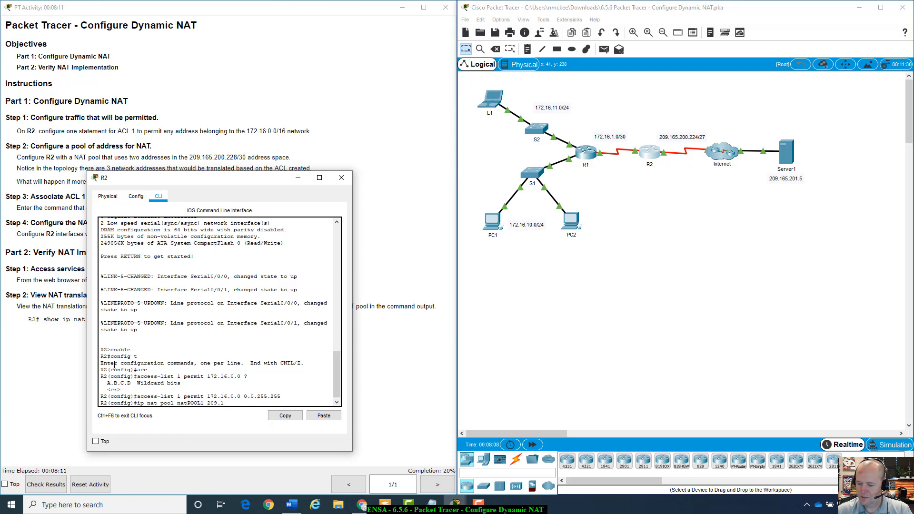
pyautogui.write('65.200.229')
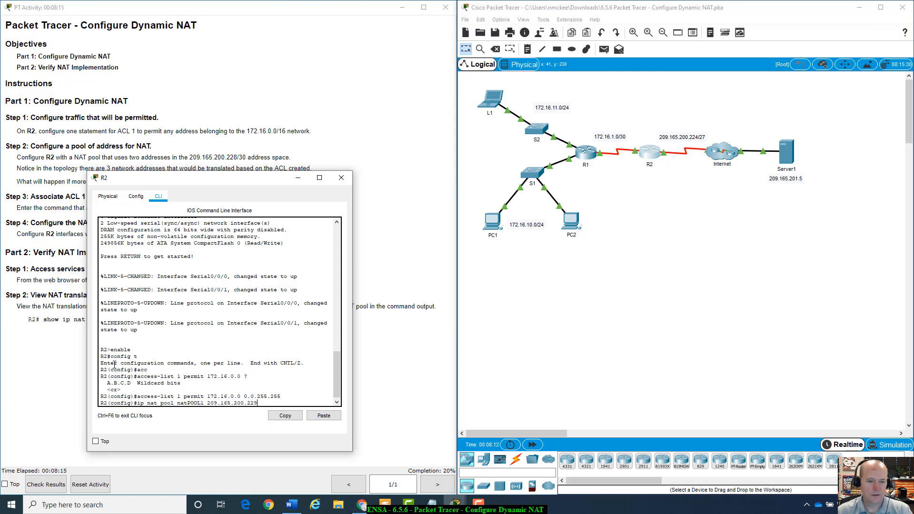
pyautogui.write(' 209.')
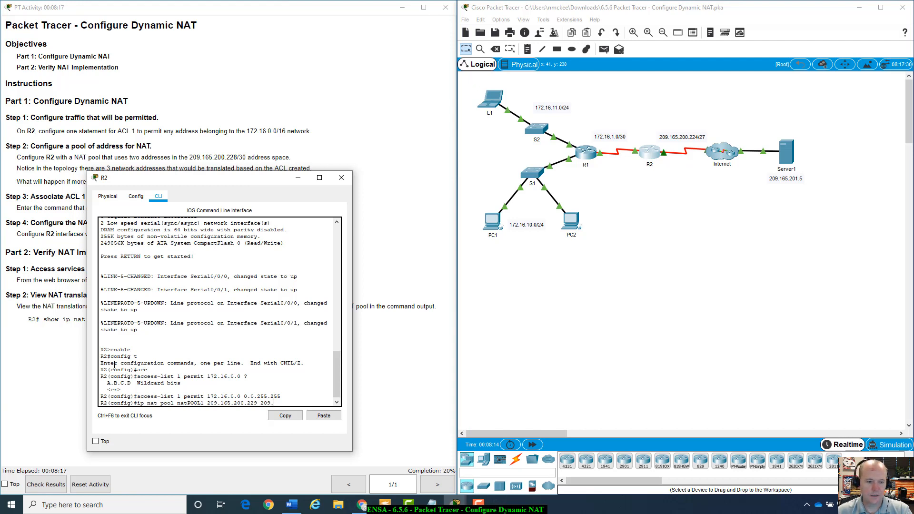
pyautogui.write('165')
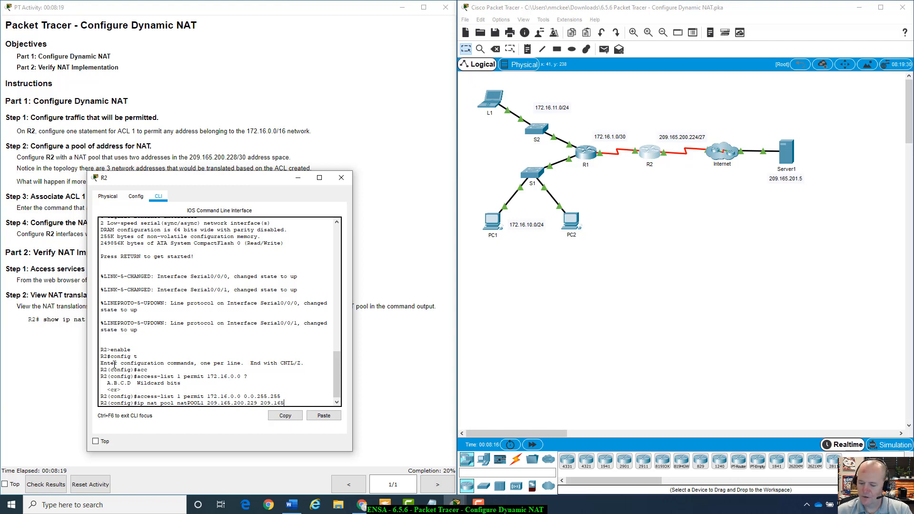
pyautogui.write('.200.230')
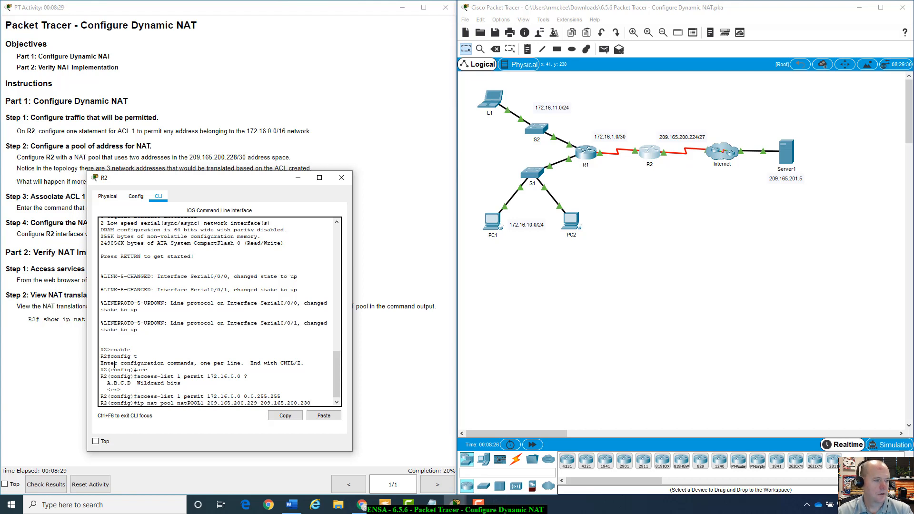
# - Complete and run the pool command with netmask 255.255.255.252, checking the command help for the mask argument
pyautogui.write('net')
pyautogui.press('Tab')
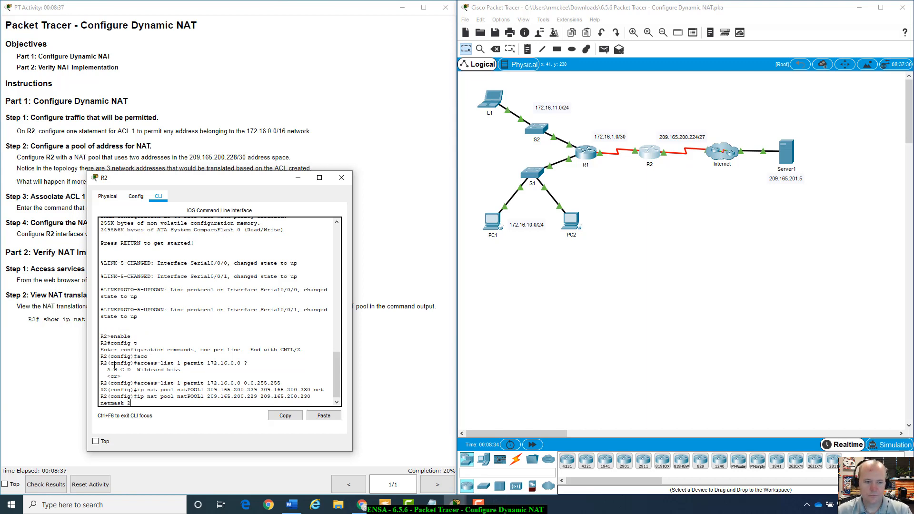
pyautogui.write('?')
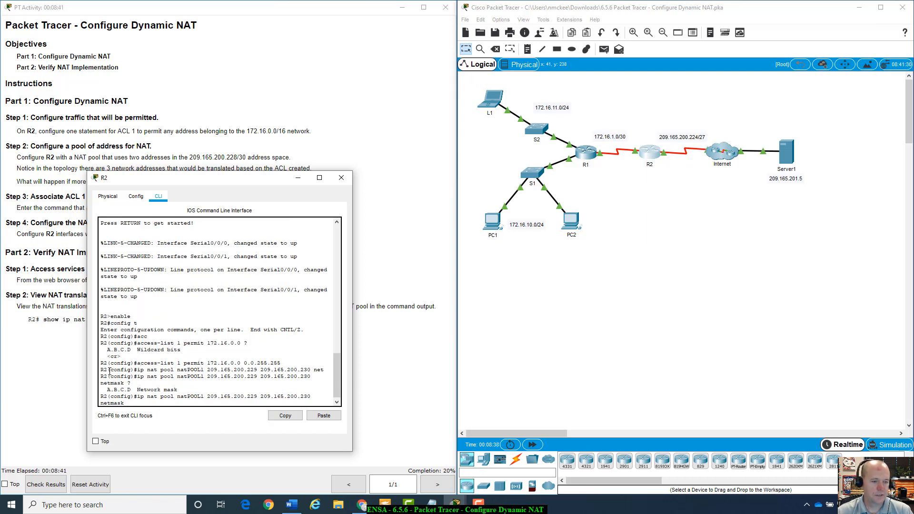
pyautogui.moveTo(105, 390); pyautogui.dragTo(177, 389)
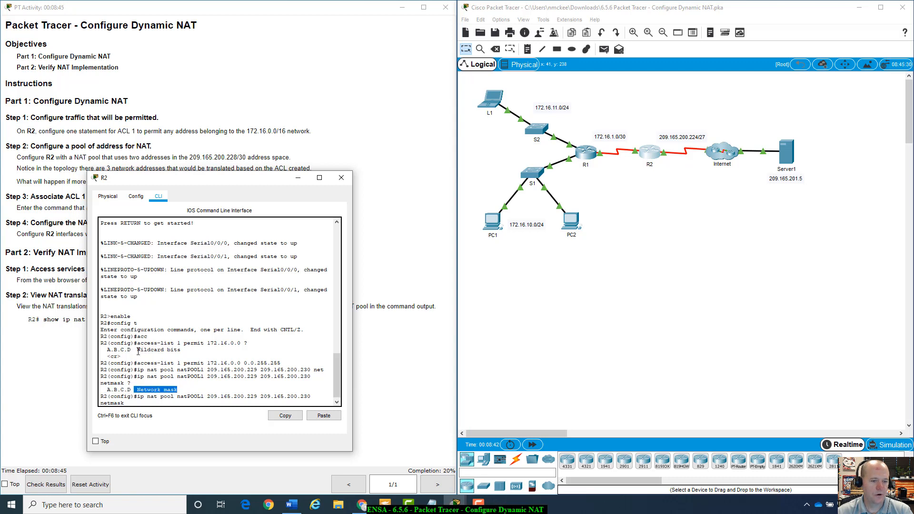
pyautogui.moveTo(138, 350); pyautogui.dragTo(181, 351)
pyautogui.click(163, 388)
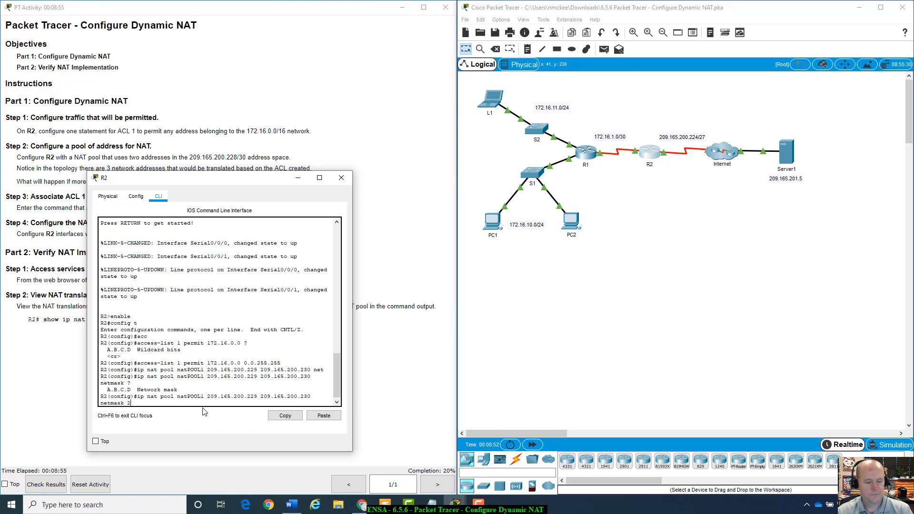
pyautogui.write('55.2')
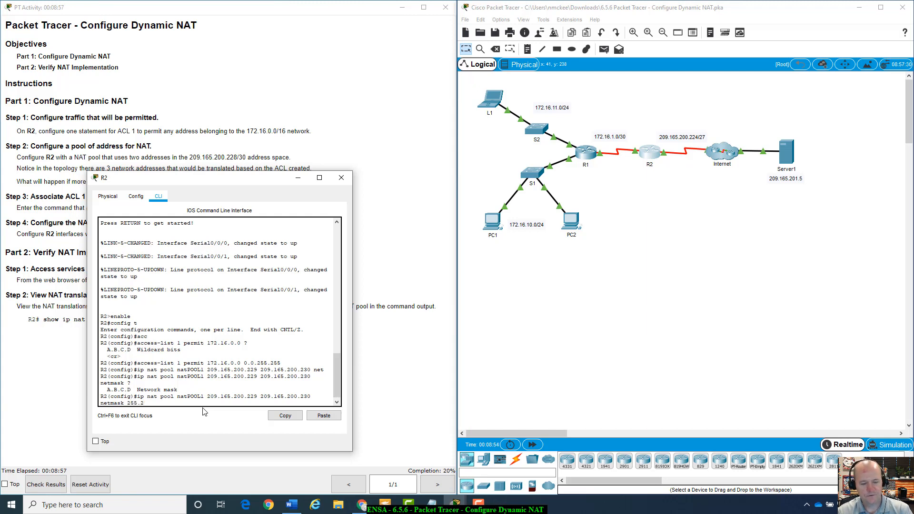
pyautogui.write('55.255')
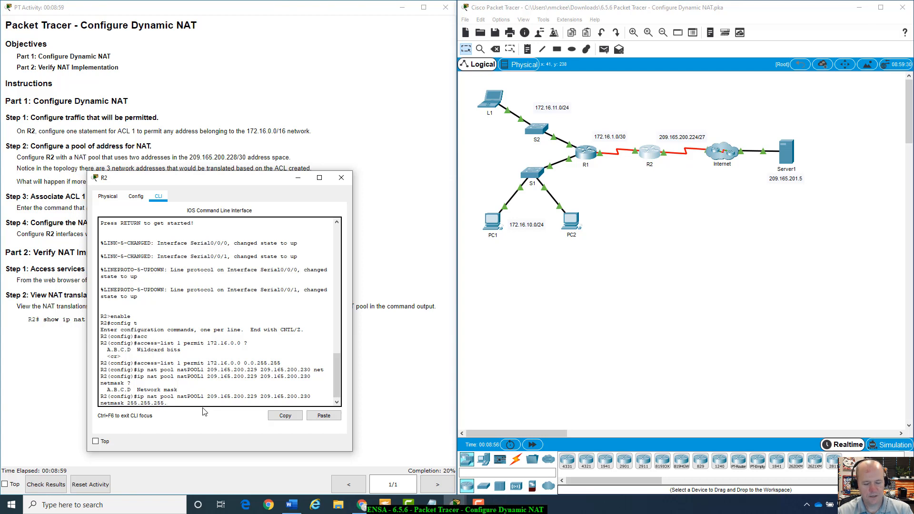
pyautogui.write('.252')
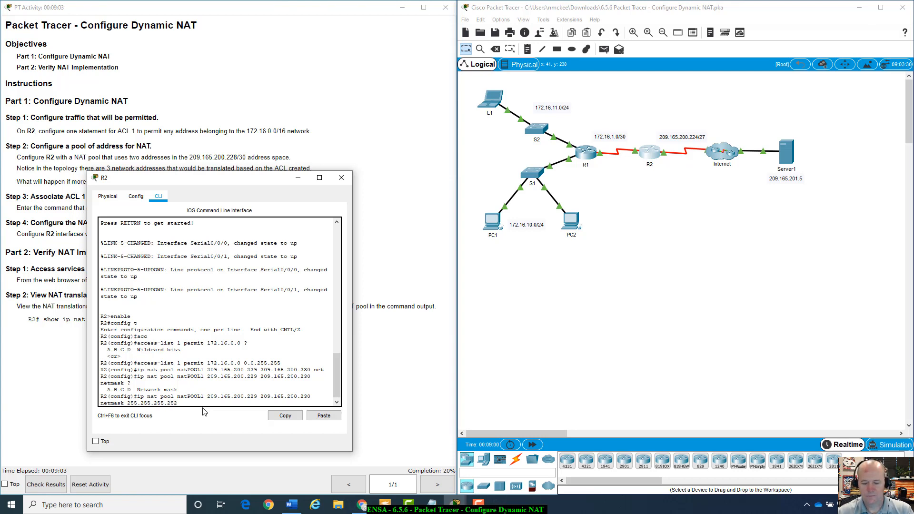
pyautogui.press('Return')
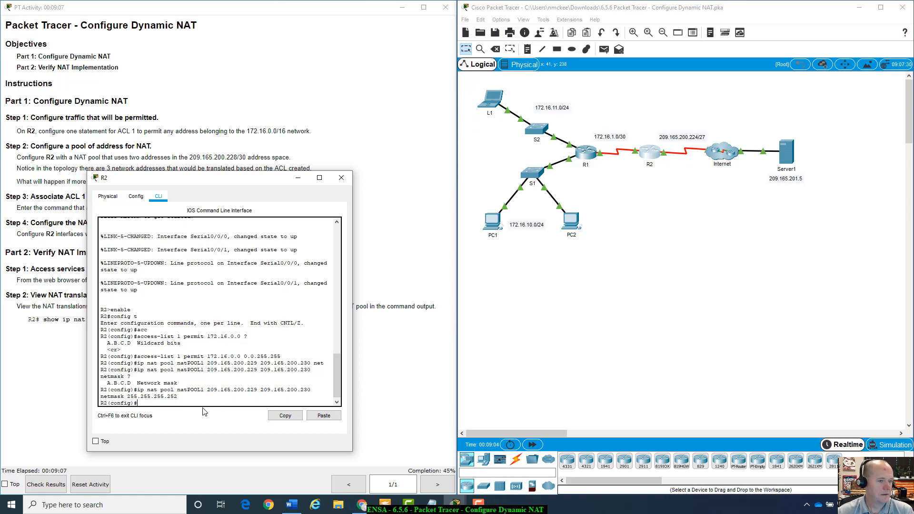
# - Review the address range of natPOOL1 against the network topology and the Step 3 instructions
pyautogui.moveTo(273, 182); pyautogui.dragTo(201, 207)
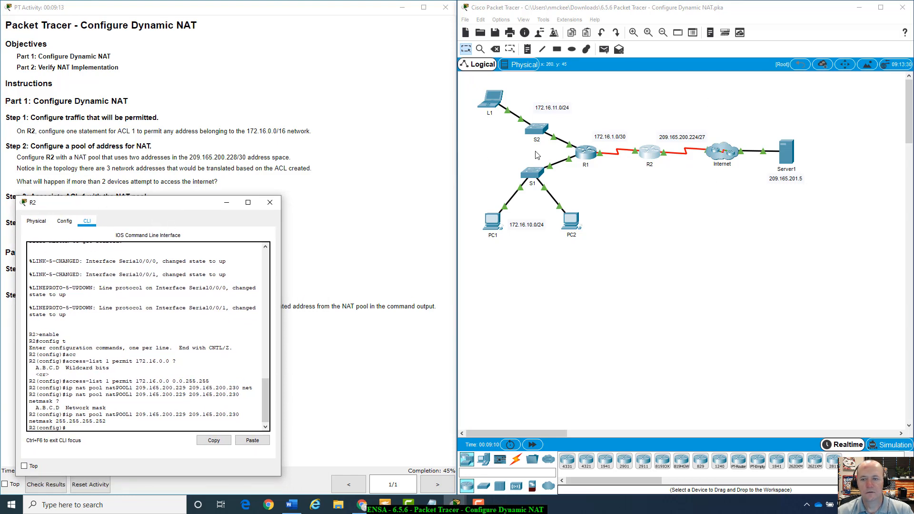
pyautogui.moveTo(285, 190); pyautogui.dragTo(291, 203)
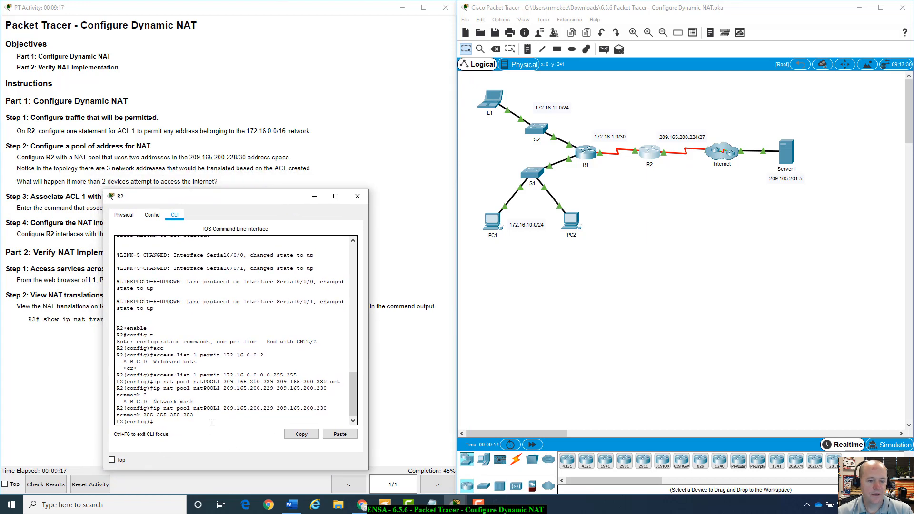
pyautogui.moveTo(223, 409); pyautogui.dragTo(328, 408)
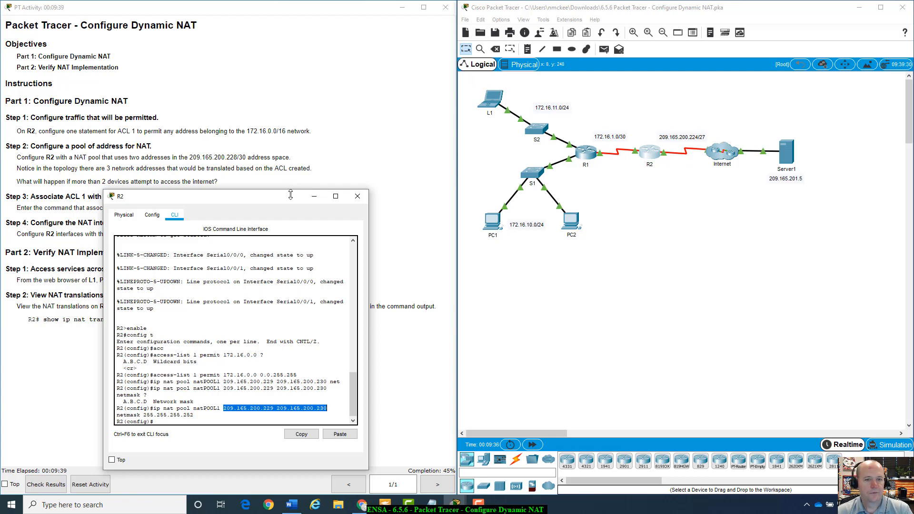
pyautogui.moveTo(286, 197); pyautogui.dragTo(676, 188)
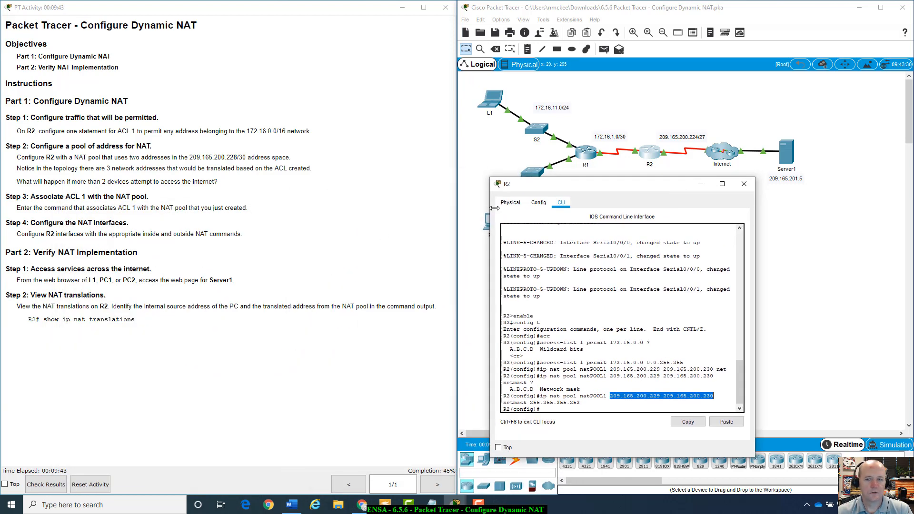
pyautogui.moveTo(585, 191); pyautogui.dragTo(156, 233)
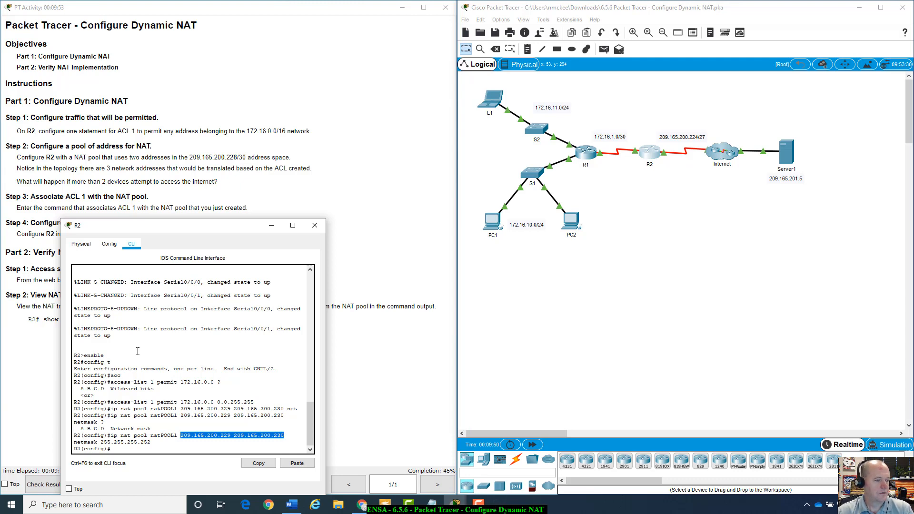
# - Begin an ip nat inside source command in R2's global configuration mode
pyautogui.write('ip n')
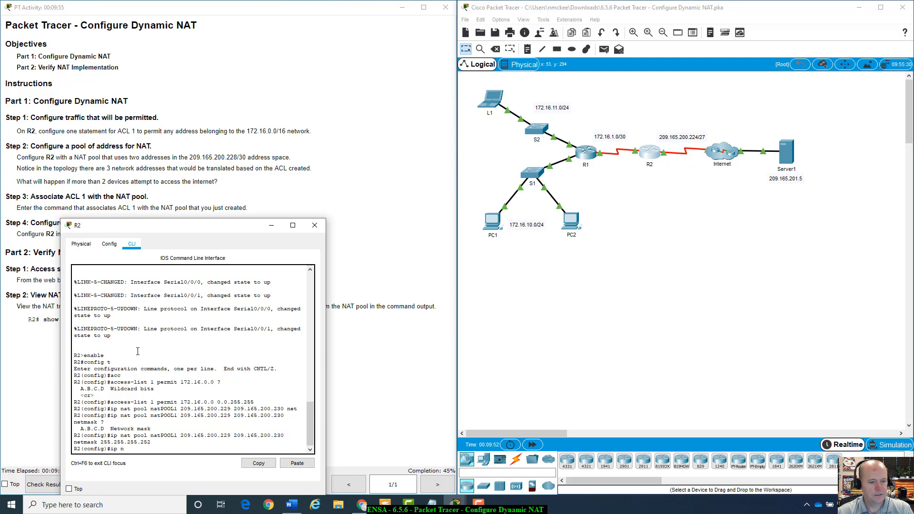
pyautogui.write('at ind')
pyautogui.press('Tab')
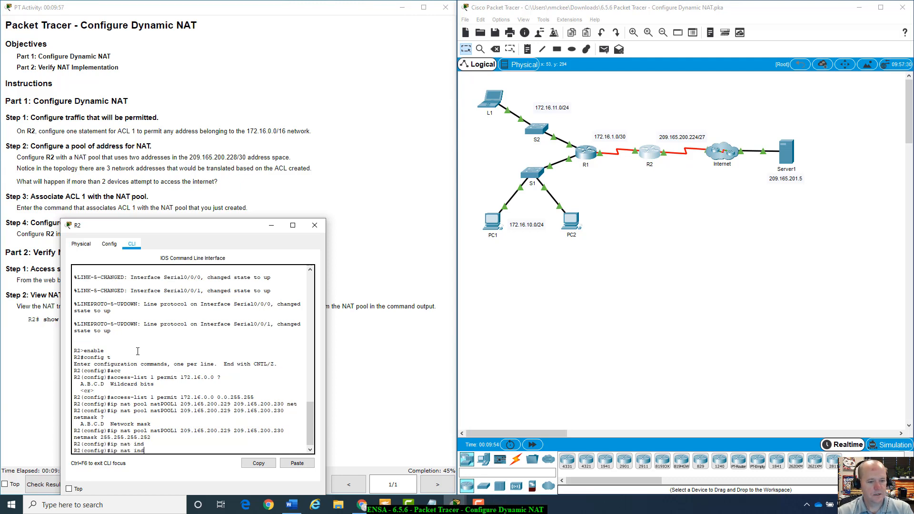
pyautogui.press('BackSpace')
pyautogui.write('s')
pyautogui.press('Tab')
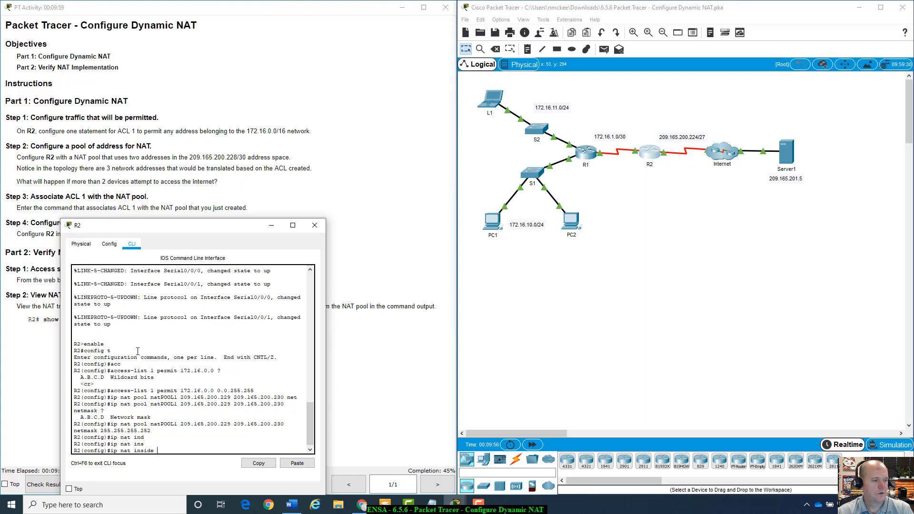
pyautogui.write('source')
pyautogui.press('Tab')
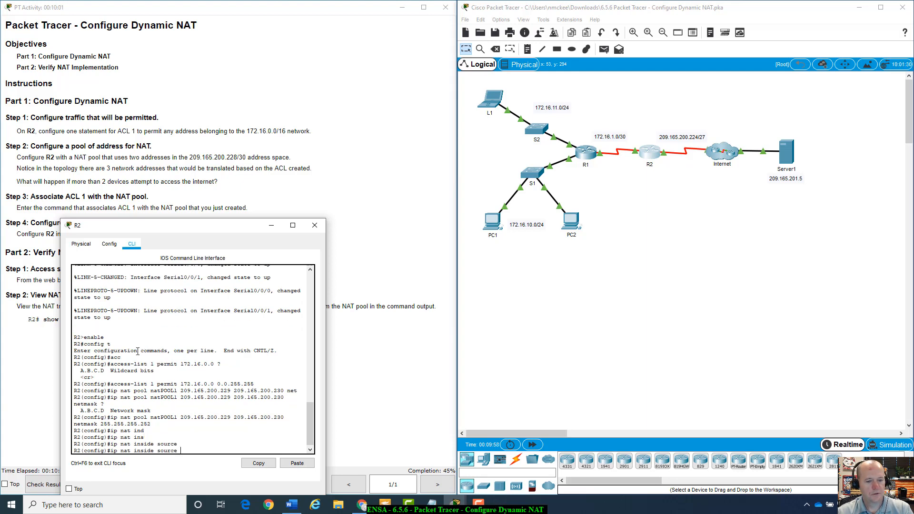
# - Complete and run the ip nat inside source command with list 1 and pool natPOOL1, checking the access-list 1 entry
pyautogui.write('list 1')
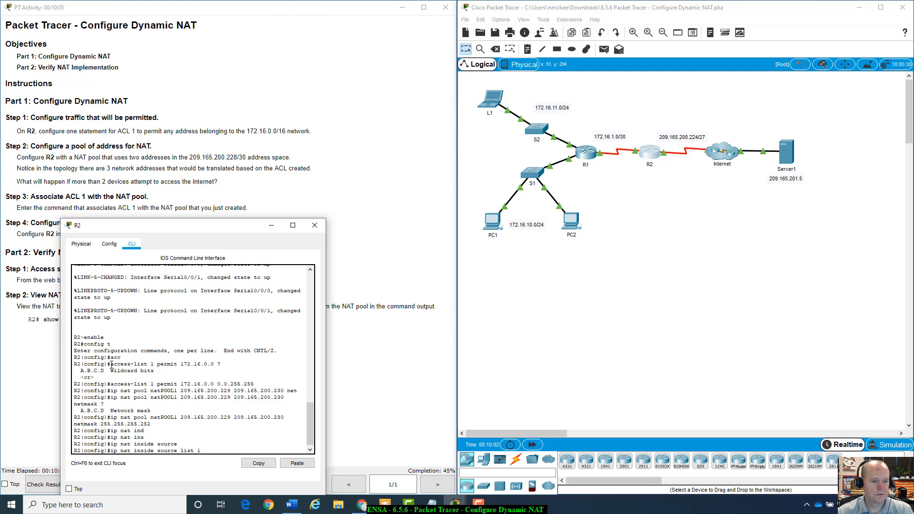
pyautogui.moveTo(110, 383); pyautogui.dragTo(257, 383)
pyautogui.click(220, 449)
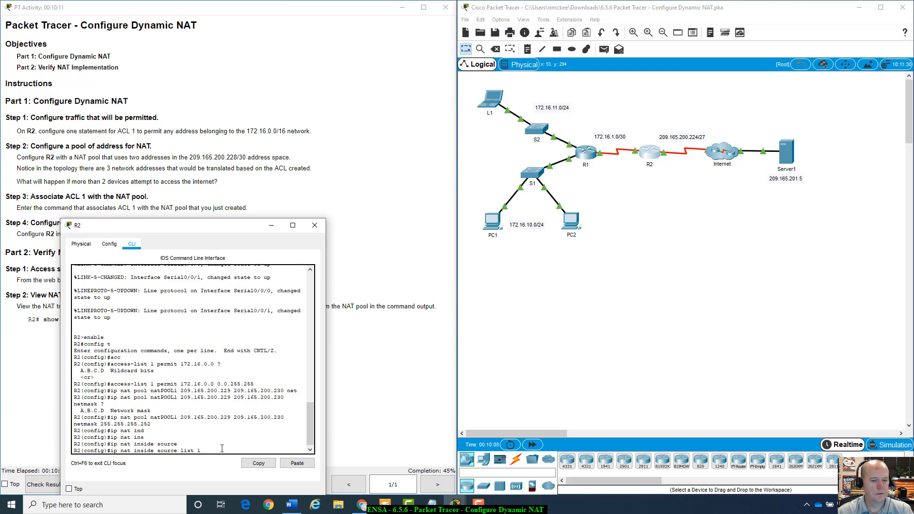
pyautogui.write('pool')
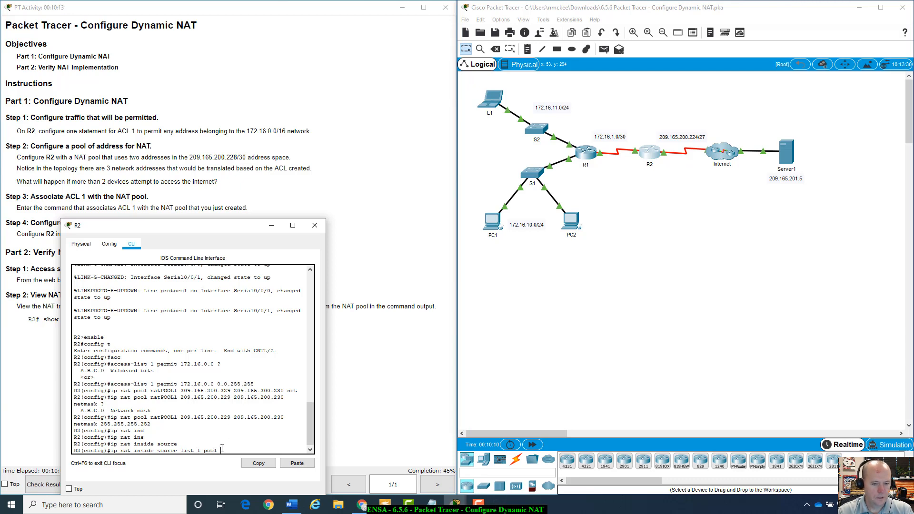
pyautogui.write('natPOO')
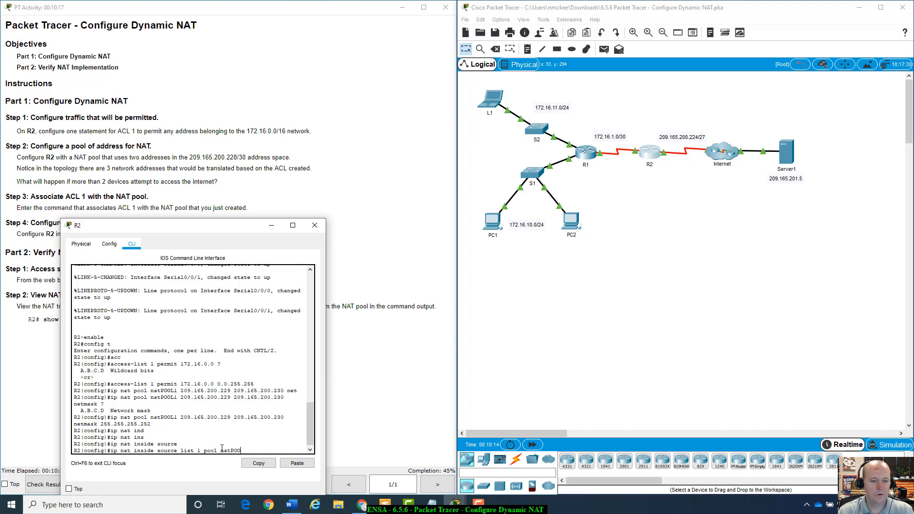
pyautogui.write('L')
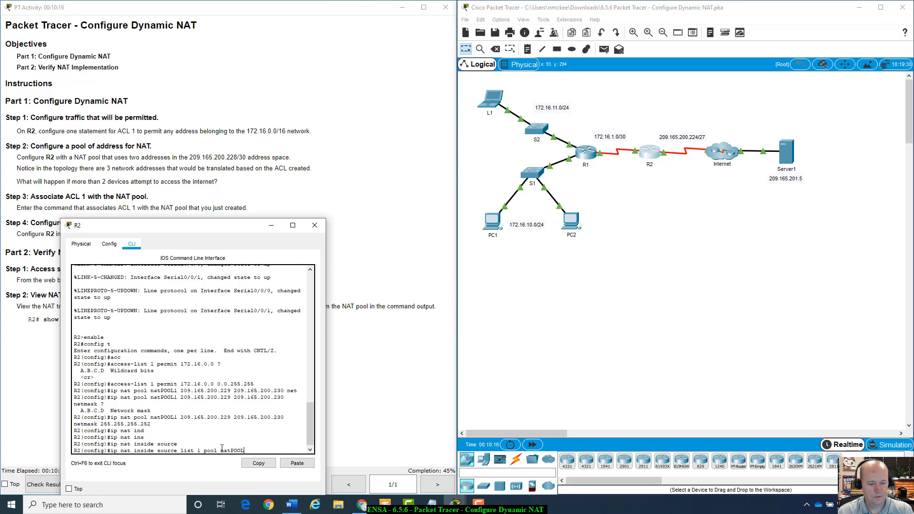
pyautogui.write('21')
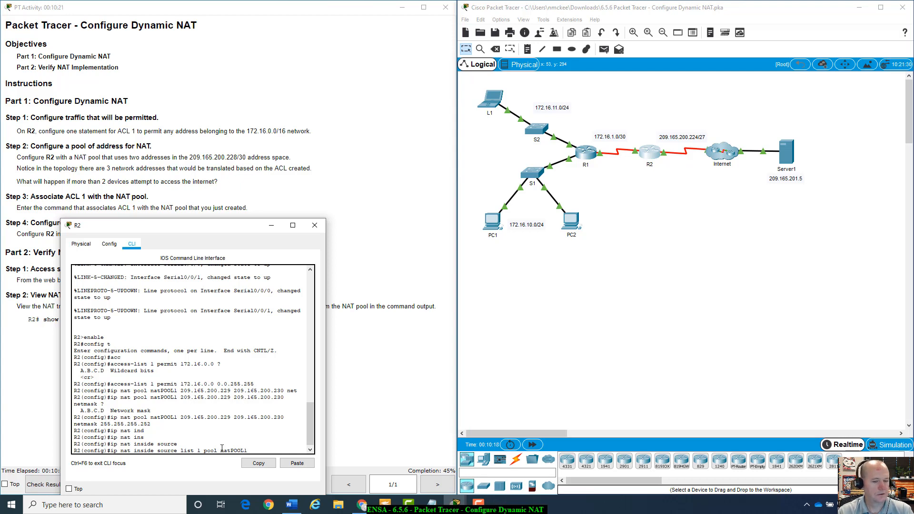
pyautogui.press('Return')
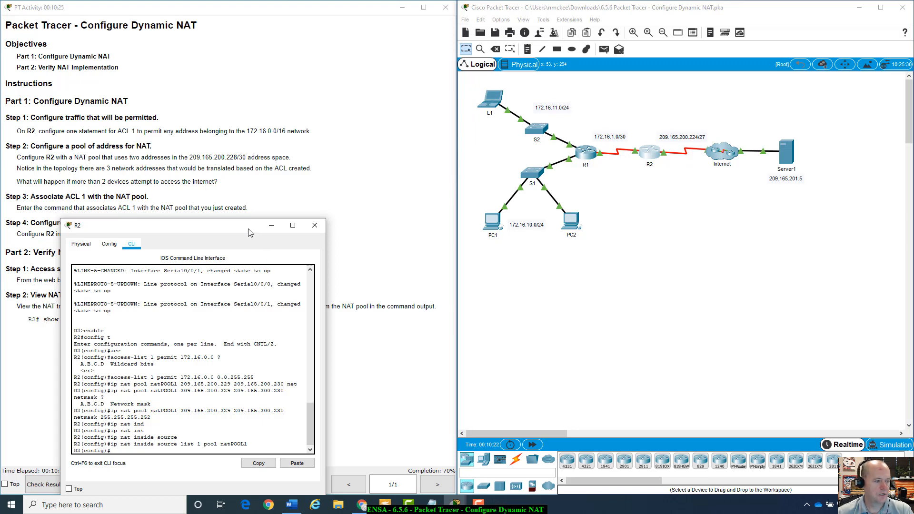
# - Uncover the Step 4 instructions and examine the topology for the names of R2's serial interfaces
pyautogui.moveTo(248, 229); pyautogui.dragTo(279, 174)
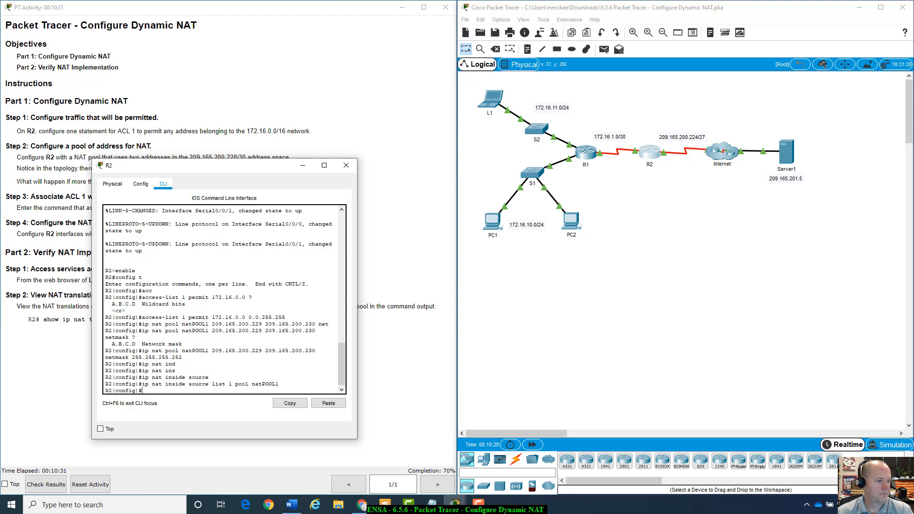
pyautogui.moveTo(169, 167); pyautogui.dragTo(116, 253)
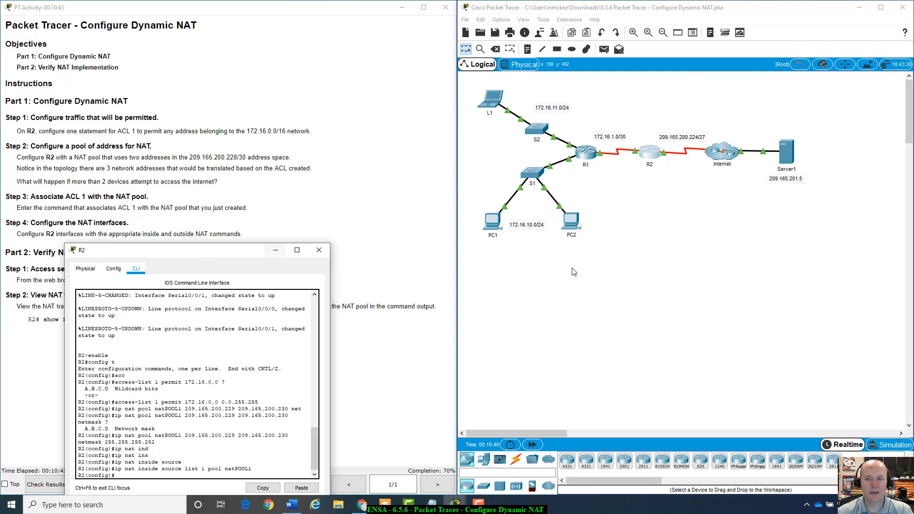
pyautogui.click(633, 265)
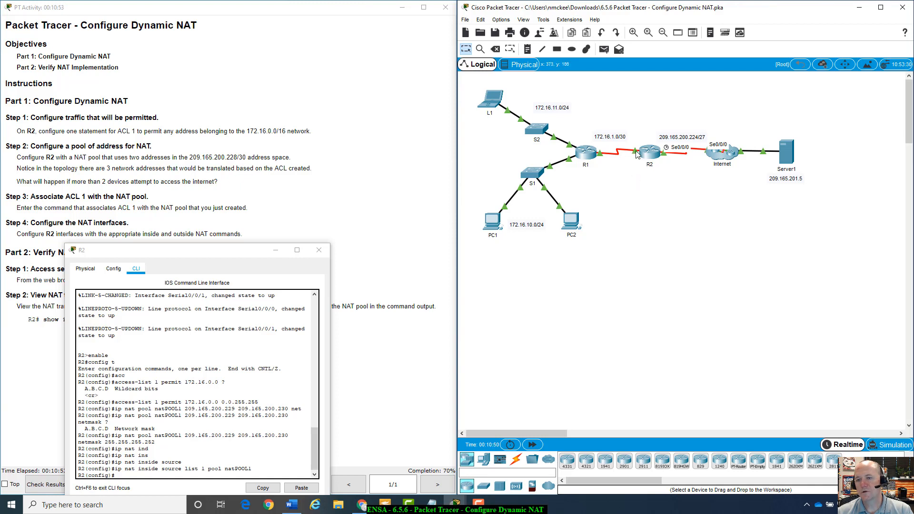
pyautogui.moveTo(637, 154)
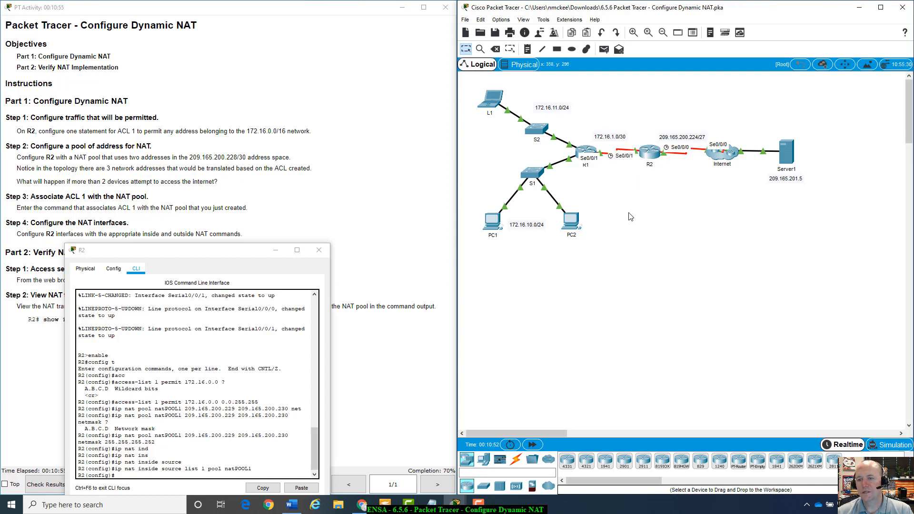
# - Return to R2's command line and enter interface configuration mode for s0/0/0
pyautogui.moveTo(257, 256); pyautogui.dragTo(325, 203)
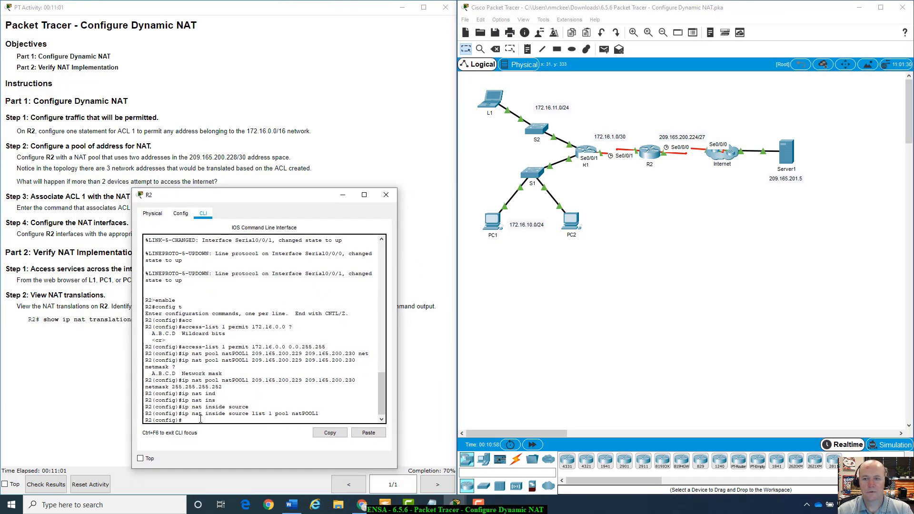
pyautogui.write('int ')
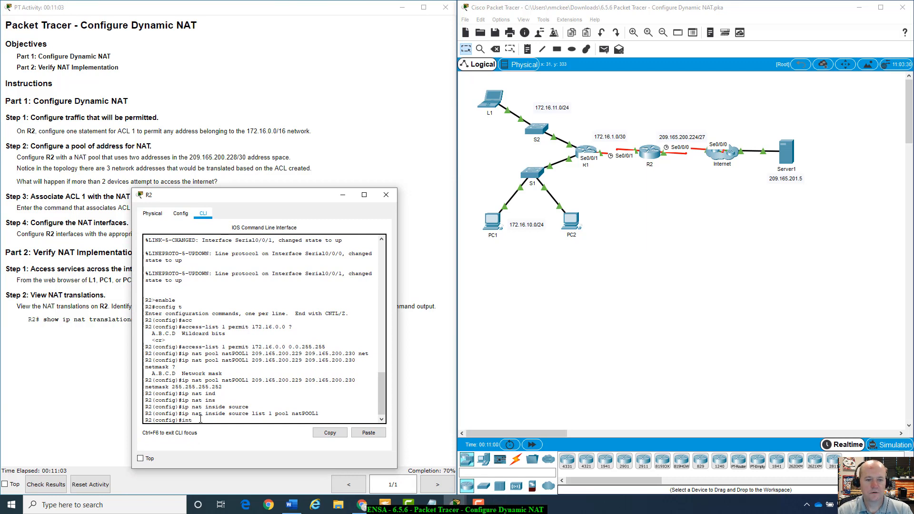
pyautogui.write('s0/0/')
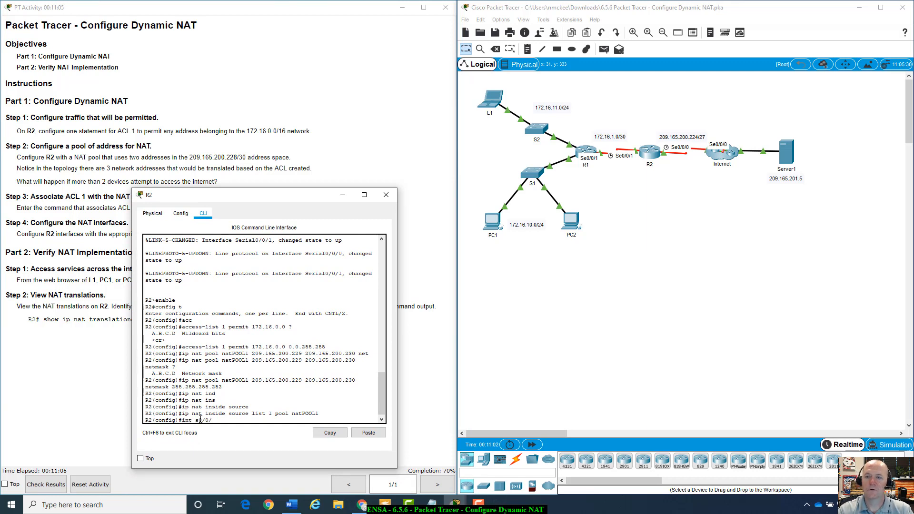
pyautogui.write('0')
pyautogui.press('Return')
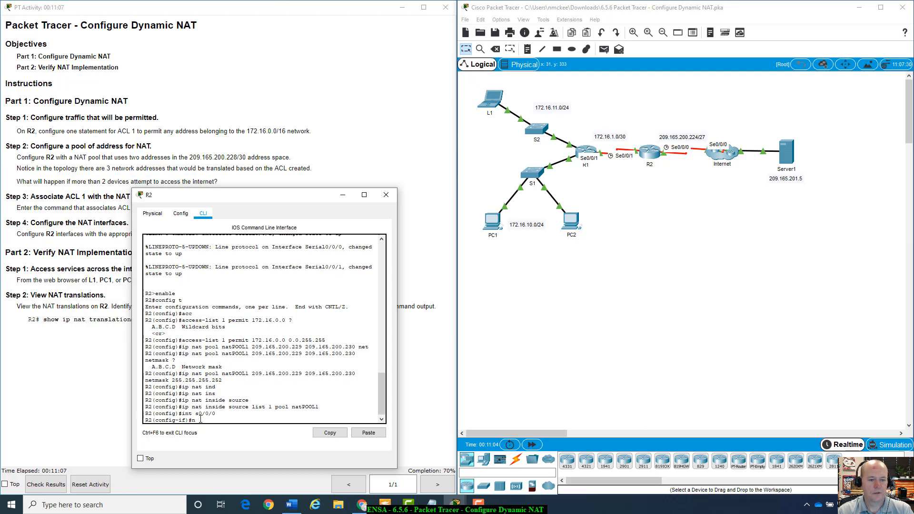
pyautogui.write('n')
pyautogui.press('Tab')
pyautogui.press('BackSpace')
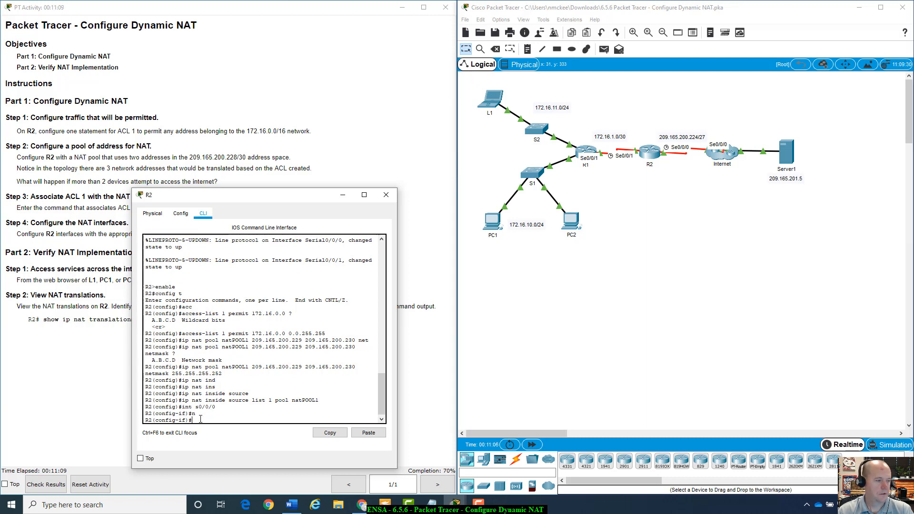
# - Try ip nat inside on interface s0/0/0 and remove it with no ip nat inside
pyautogui.write('ip nat in')
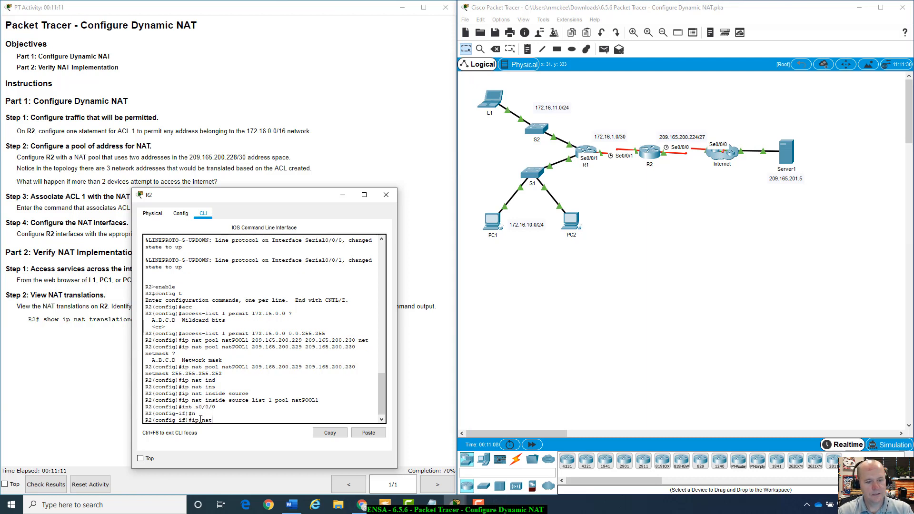
pyautogui.press('Tab')
pyautogui.press('Return')
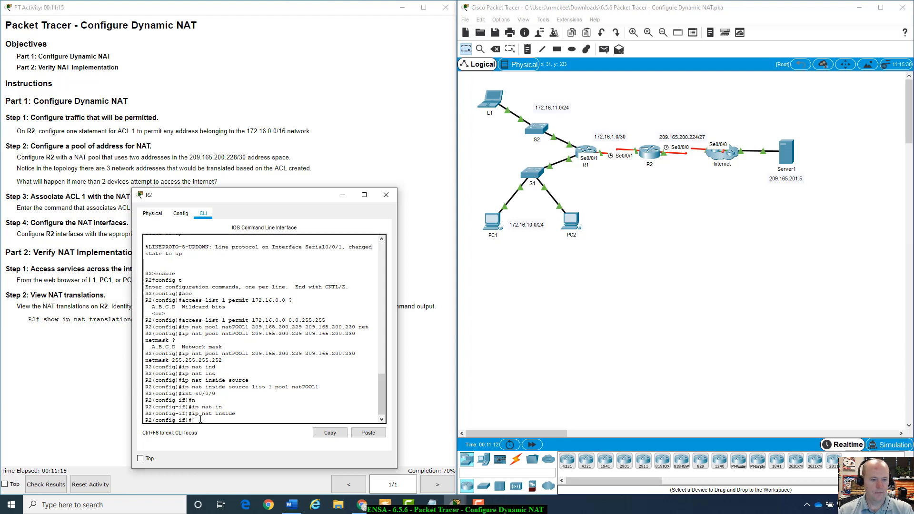
pyautogui.write('no ip nat ins')
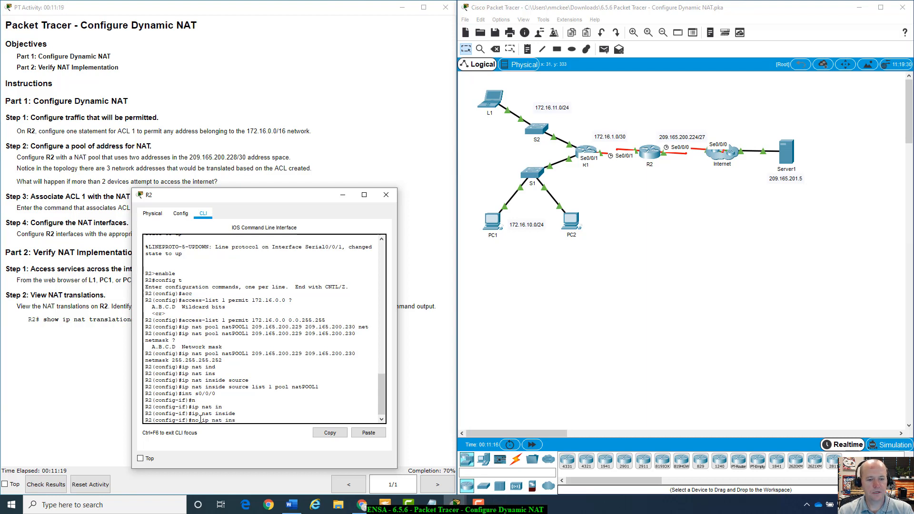
pyautogui.press('Tab')
pyautogui.press('Return')
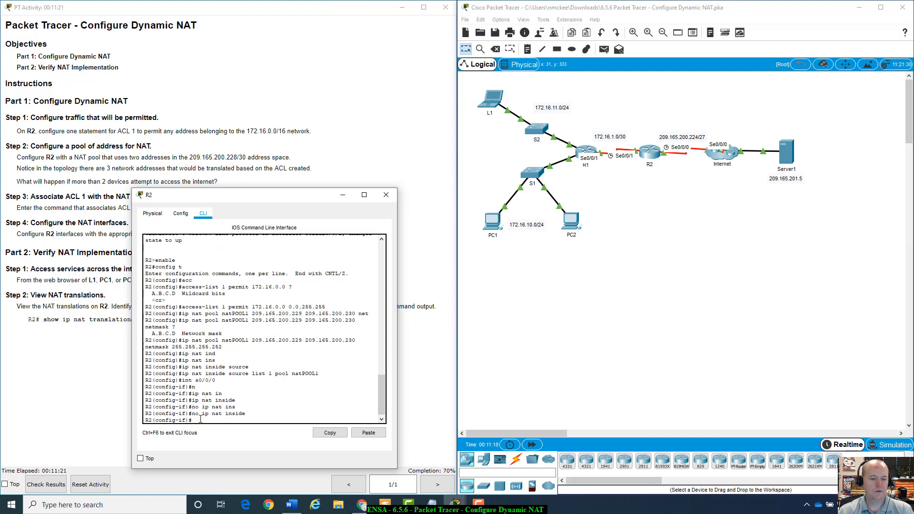
# - Set R2's interface s0/0/0 as the NAT outside interface with ip nat outside
pyautogui.write('ip nat out')
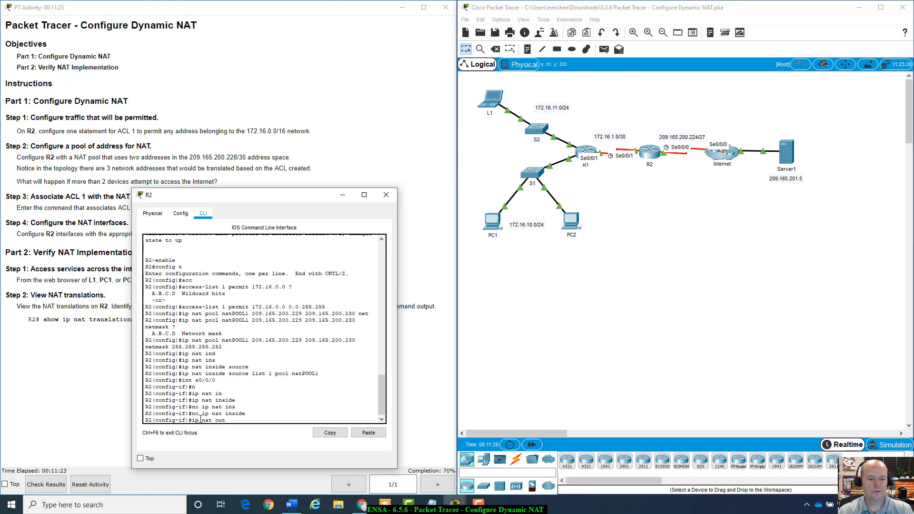
pyautogui.press('Tab')
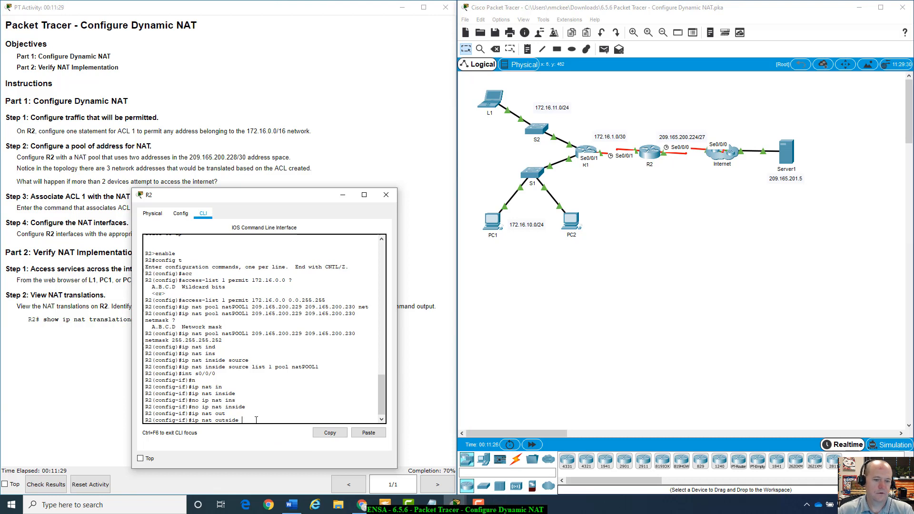
pyautogui.press('Return')
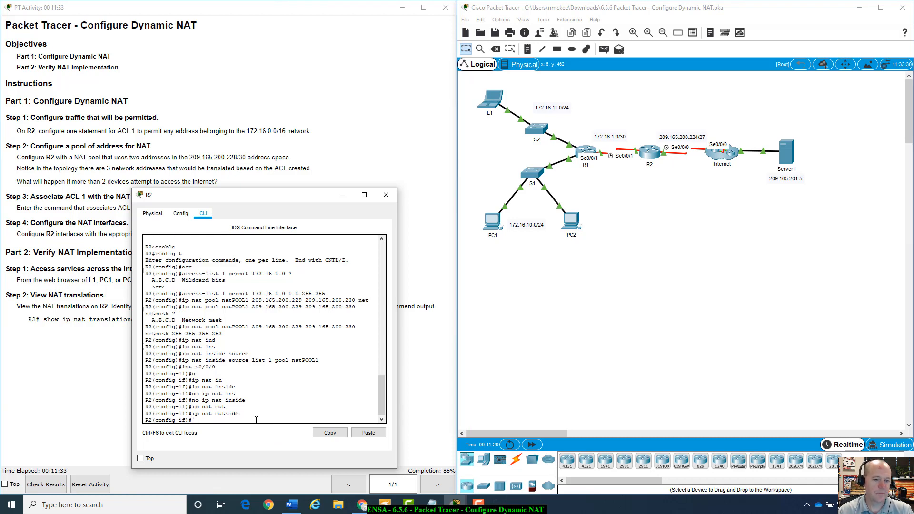
# - Enter interface configuration mode for s0/0/1 and list the ip subcommands to locate the nat option
pyautogui.write('int s0/0/1')
pyautogui.press('Return')
pyautogui.write('i')
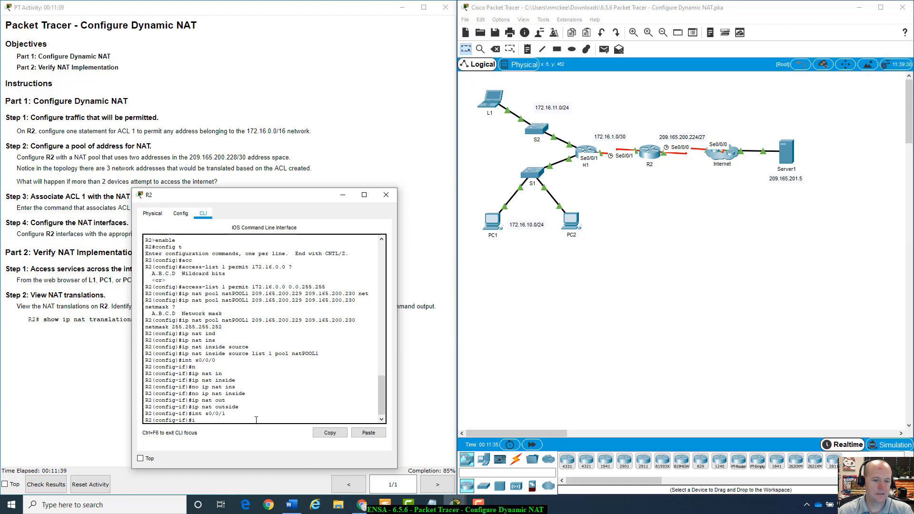
pyautogui.write('p ?')
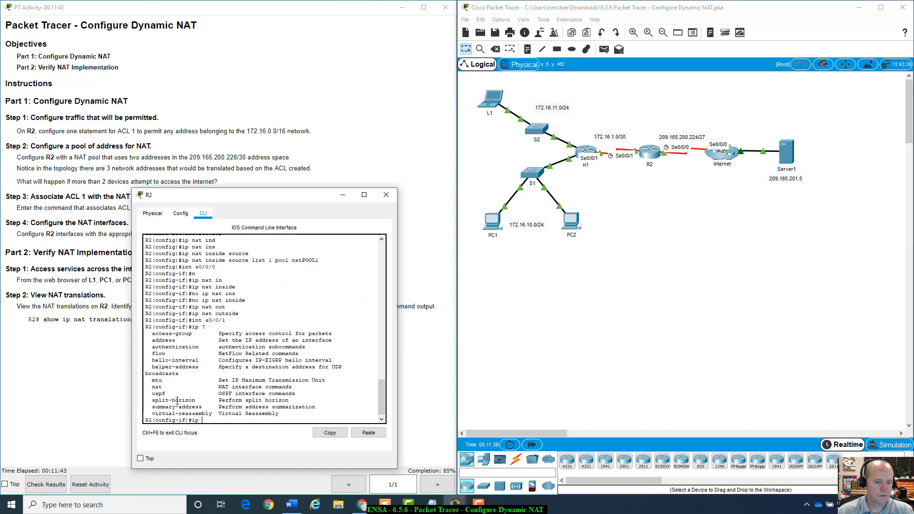
pyautogui.doubleClick(156, 387)
pyautogui.click(212, 417)
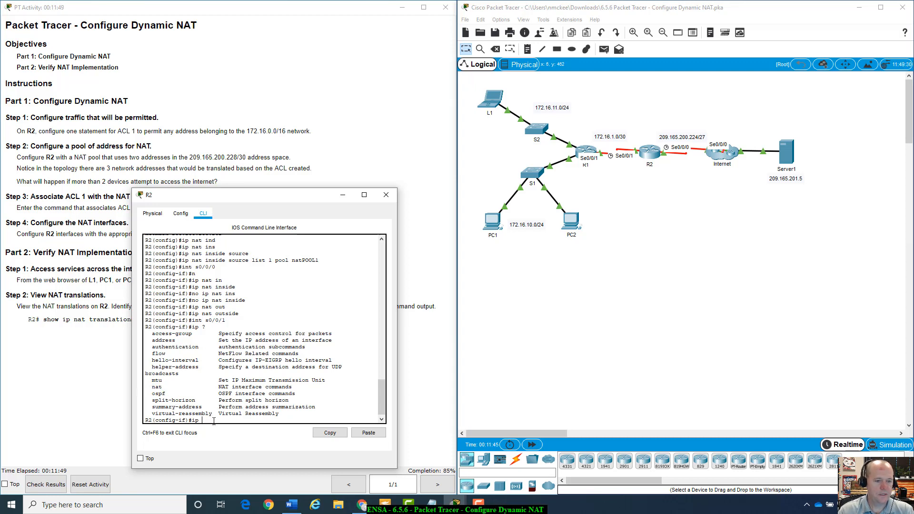
# - Check the ip nat options in the command help and apply ip nat inside to interface s0/0/1
pyautogui.write('nat ?')
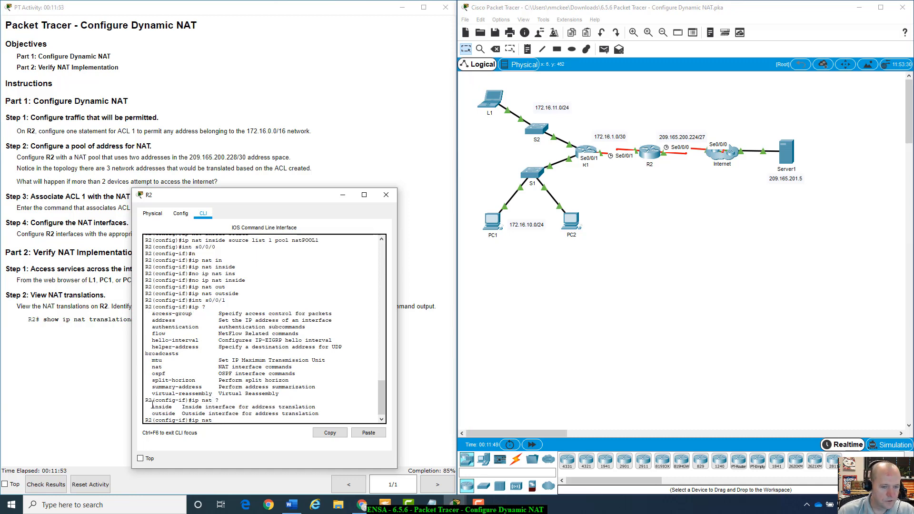
pyautogui.moveTo(152, 407); pyautogui.dragTo(324, 413)
pyautogui.click(247, 421)
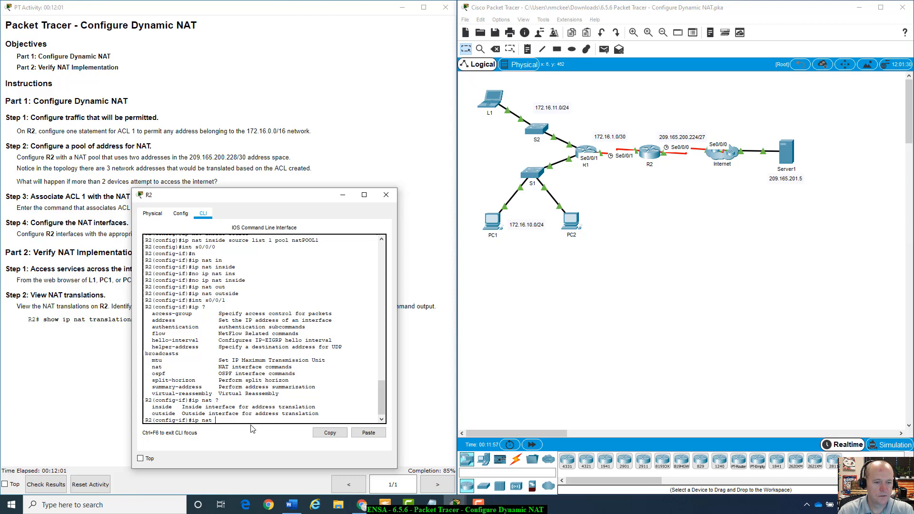
pyautogui.write('insi')
pyautogui.press('Tab')
pyautogui.press('Return')
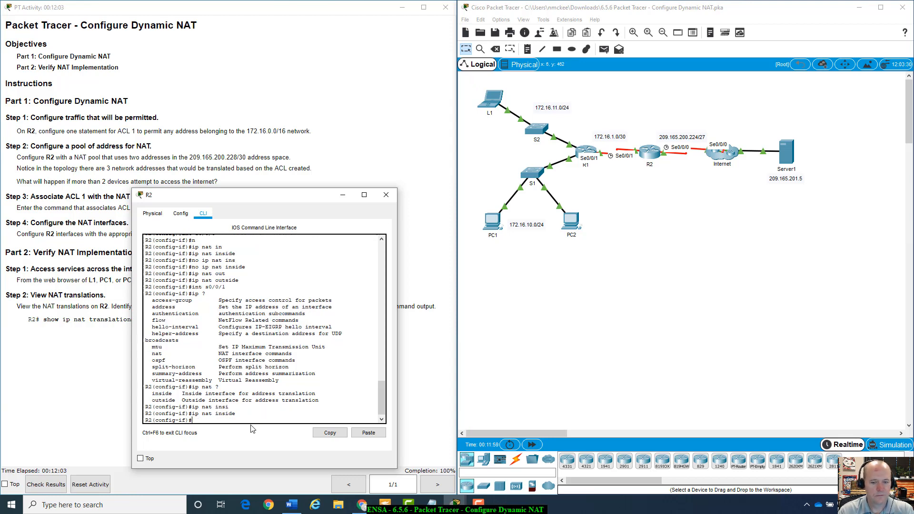
# - Move the R2 window clear of the instructions and topology to review the Part 2 verification steps
pyautogui.moveTo(299, 192); pyautogui.dragTo(691, 164)
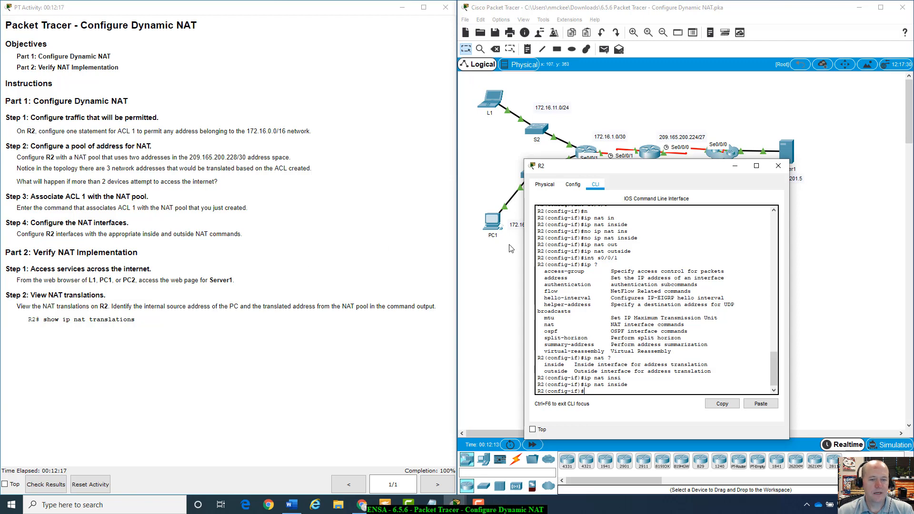
pyautogui.moveTo(678, 174); pyautogui.dragTo(768, 241)
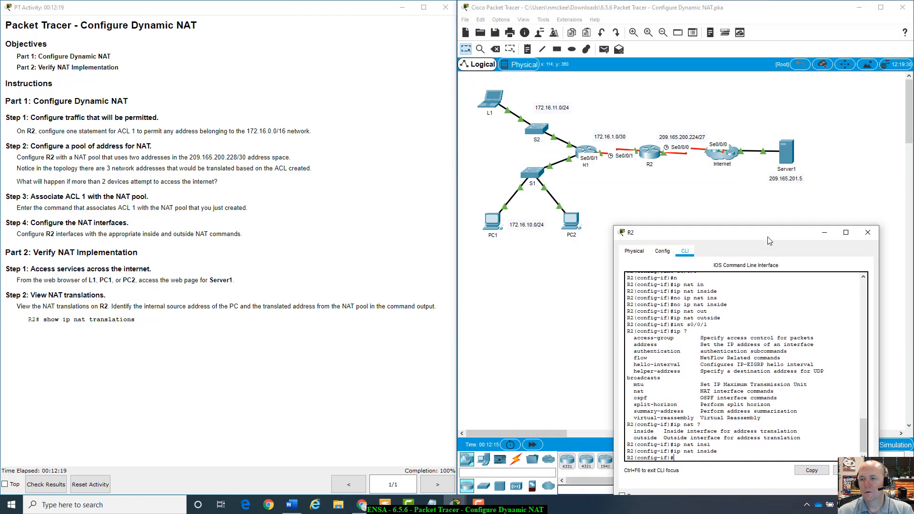
# - Access Server1's web page at 209.165.201.5 from L1's web browser and put the L1 window away
pyautogui.click(496, 98)
pyautogui.click(401, 126)
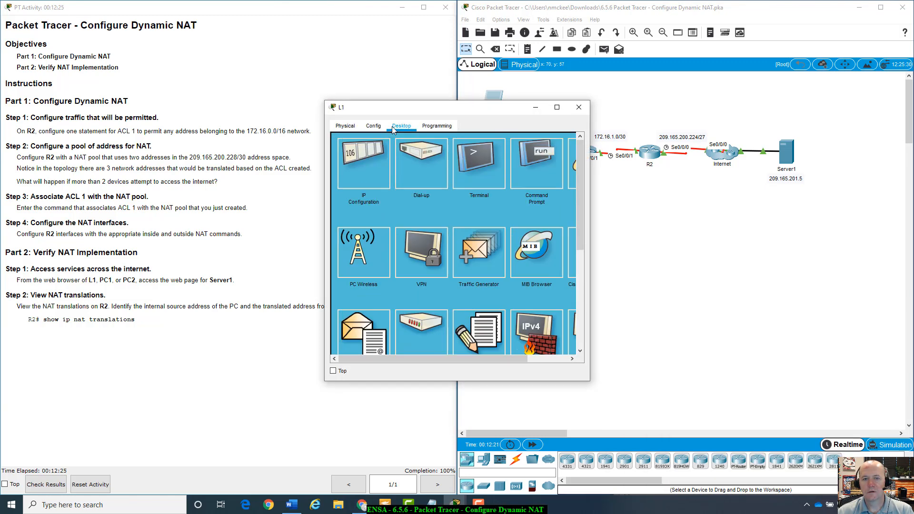
pyautogui.click(573, 176)
pyautogui.click(495, 153)
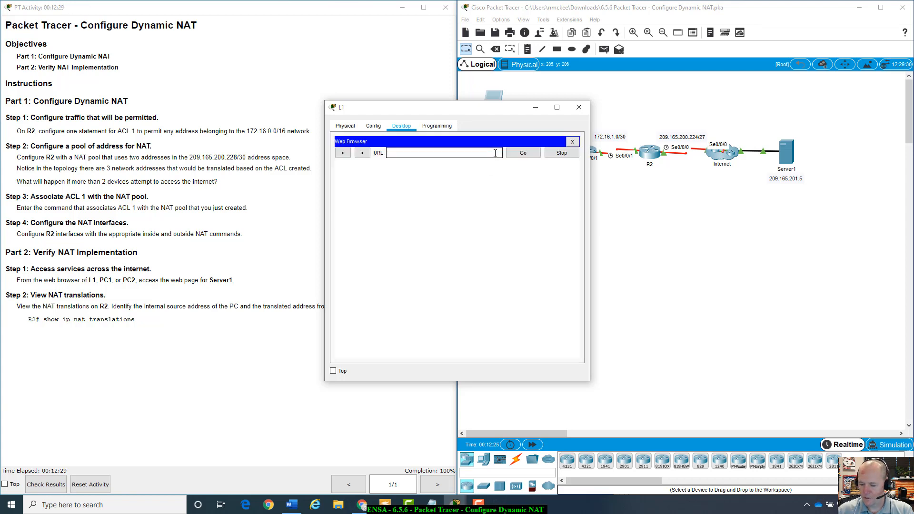
pyautogui.write('209.165.201.5')
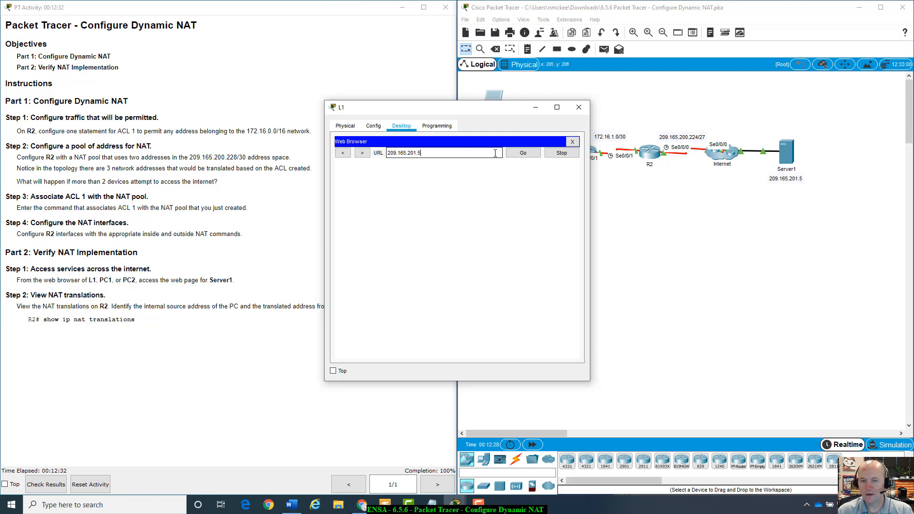
pyautogui.press('Return')
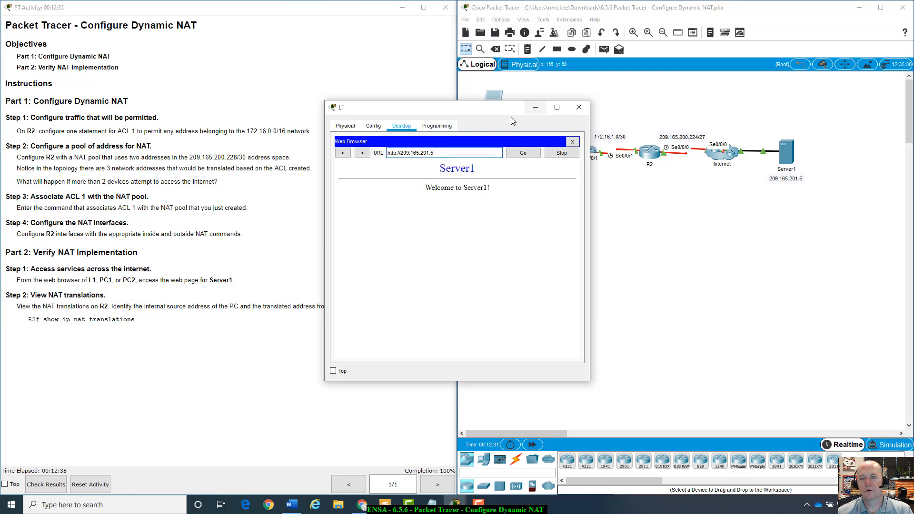
pyautogui.moveTo(505, 110); pyautogui.dragTo(818, 207)
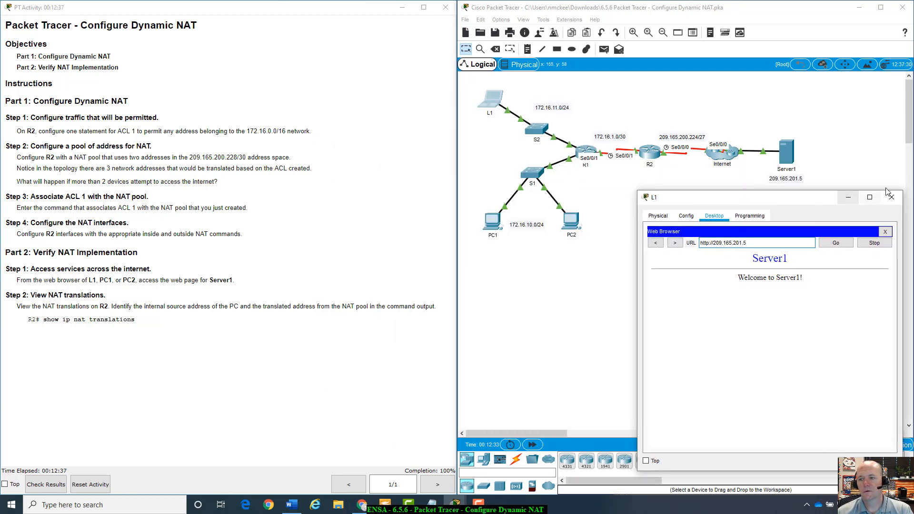
pyautogui.click(884, 199)
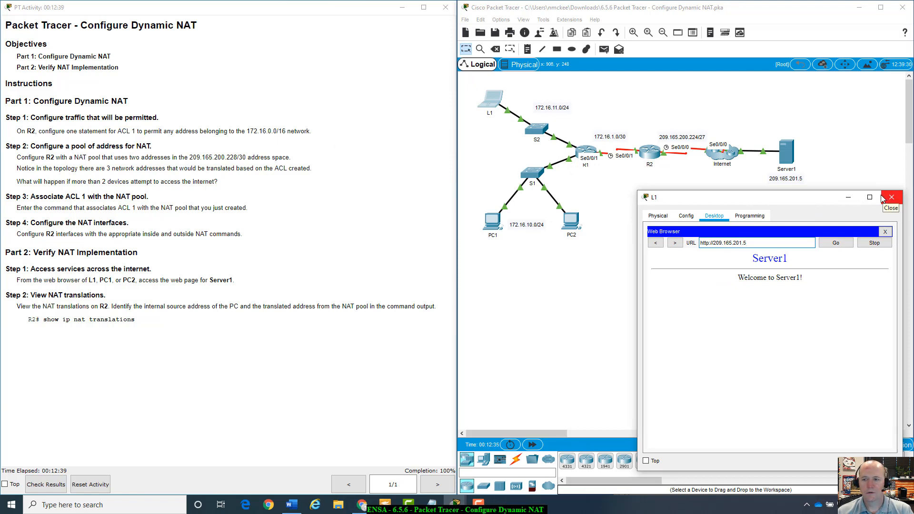
# - Load Server1's page at 209.165.201.5 in PC1's web browser and move the window clear of the topology
pyautogui.click(491, 221)
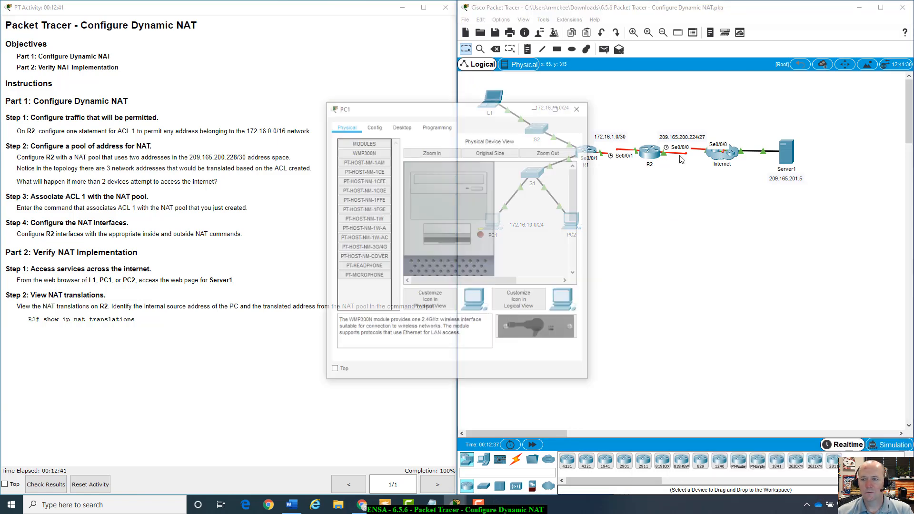
pyautogui.moveTo(519, 108); pyautogui.dragTo(640, 175)
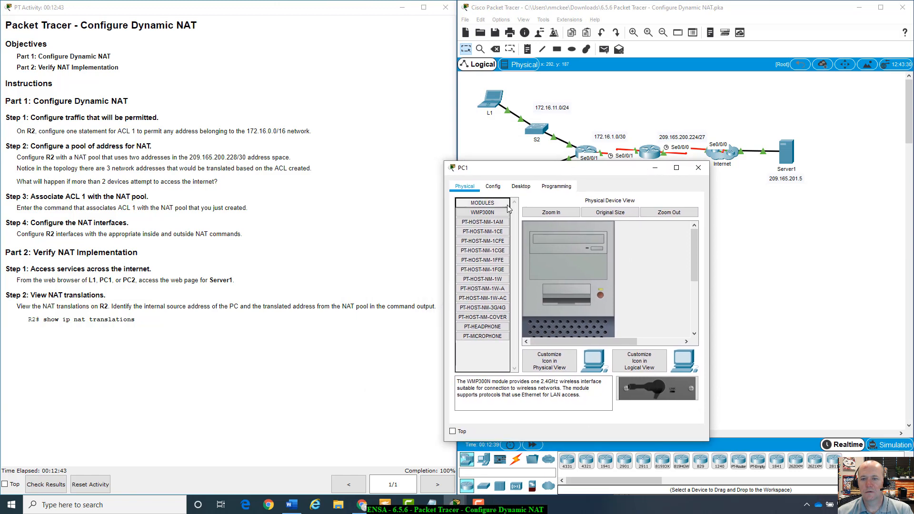
pyautogui.click(521, 186)
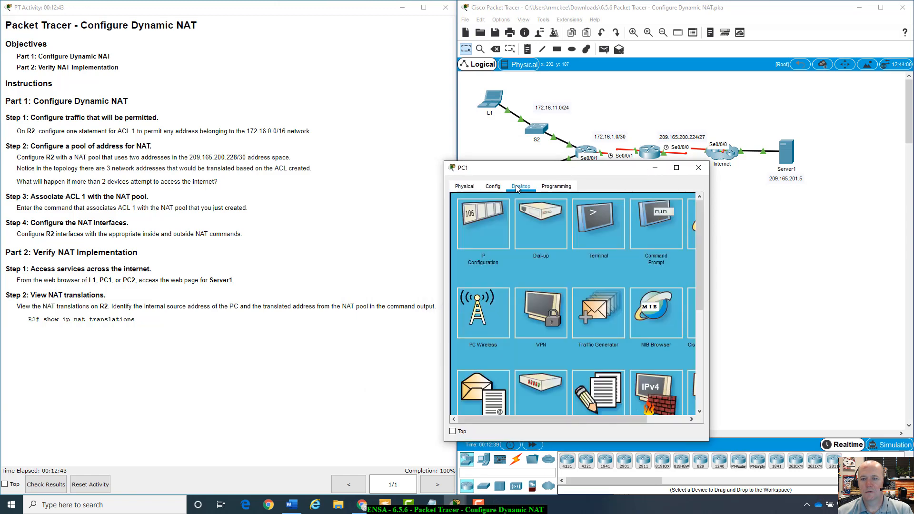
pyautogui.click(693, 214)
pyautogui.write('2')
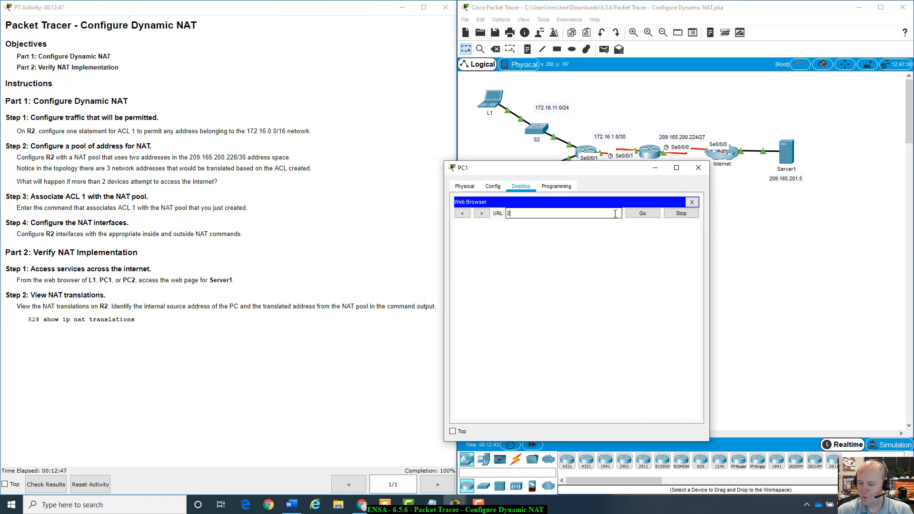
pyautogui.write('09.165.201.5')
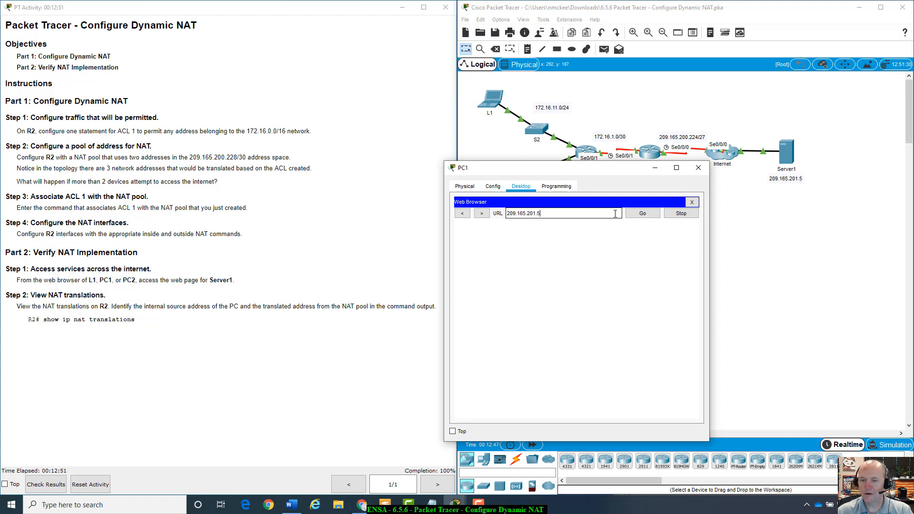
pyautogui.press('Return')
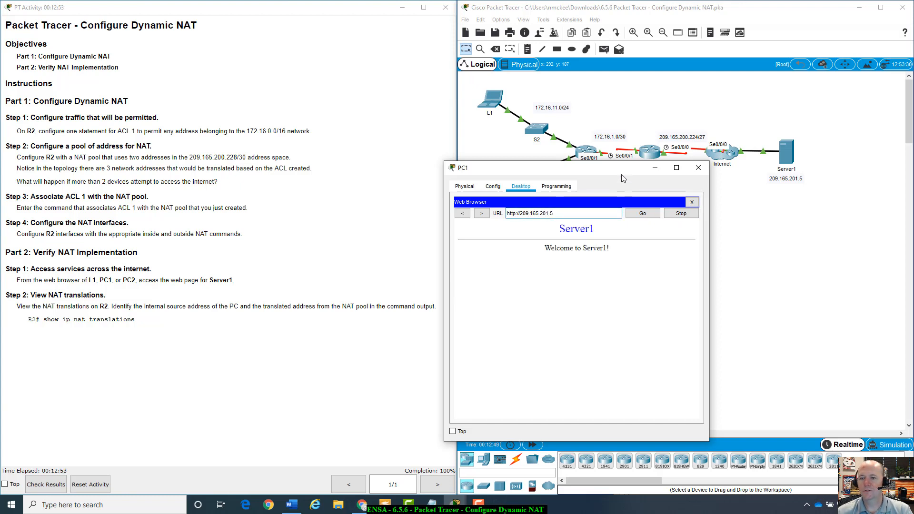
pyautogui.moveTo(627, 169); pyautogui.dragTo(714, 262)
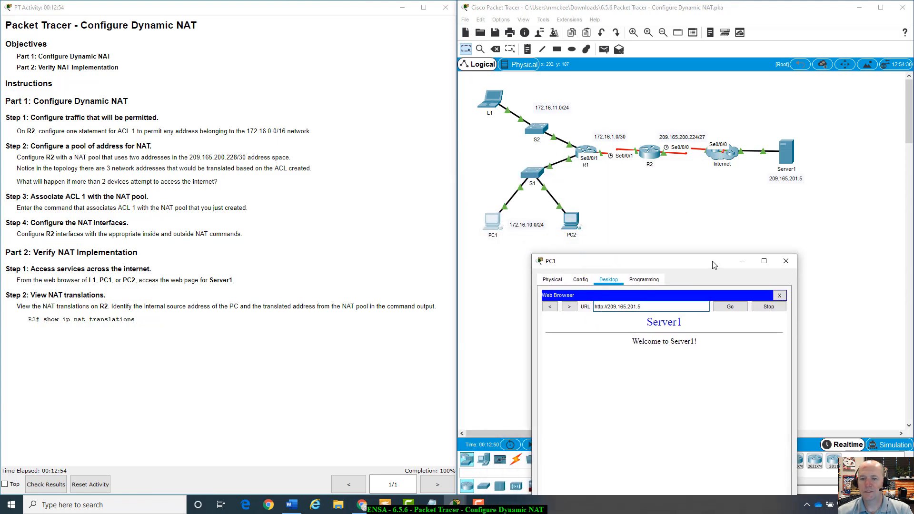
# - Try to load 209.165.201.5 in PC2's web browser as the third device, keeping its window clear of the topology
pyautogui.click(577, 223)
pyautogui.moveTo(413, 102); pyautogui.dragTo(595, 116)
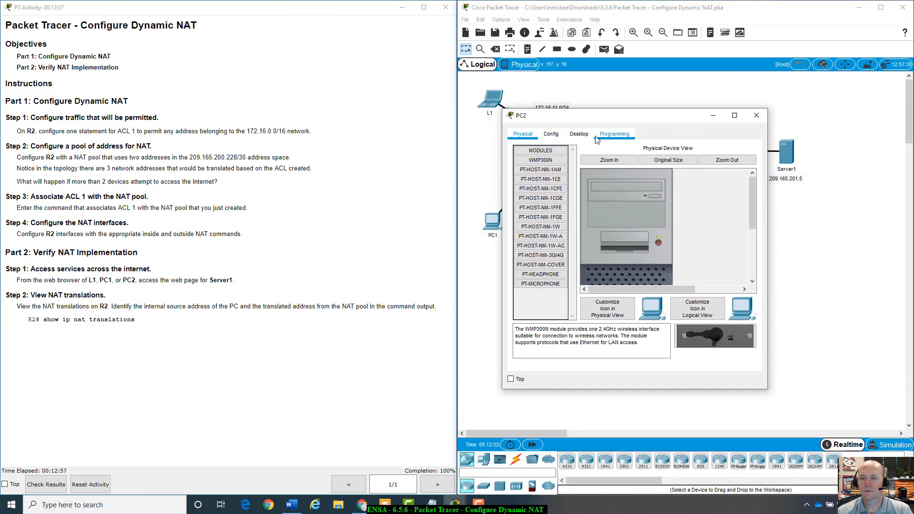
pyautogui.click(579, 134)
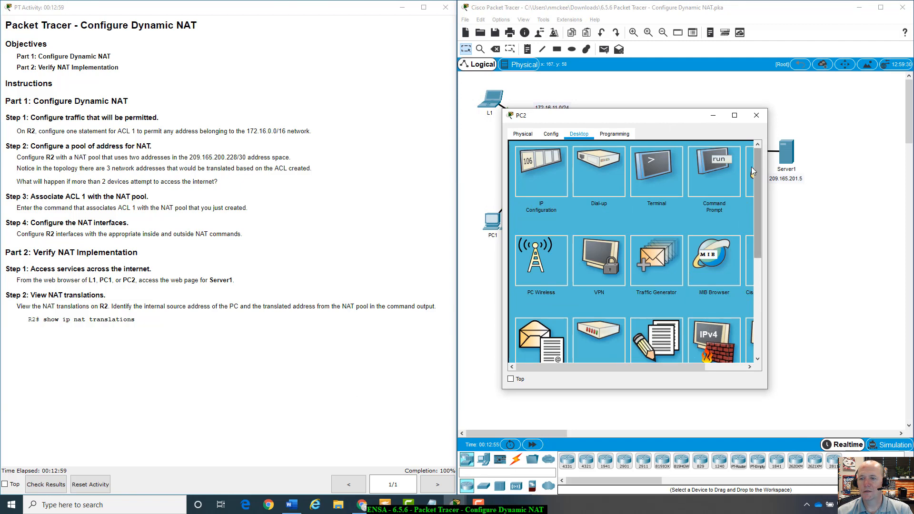
pyautogui.click(751, 171)
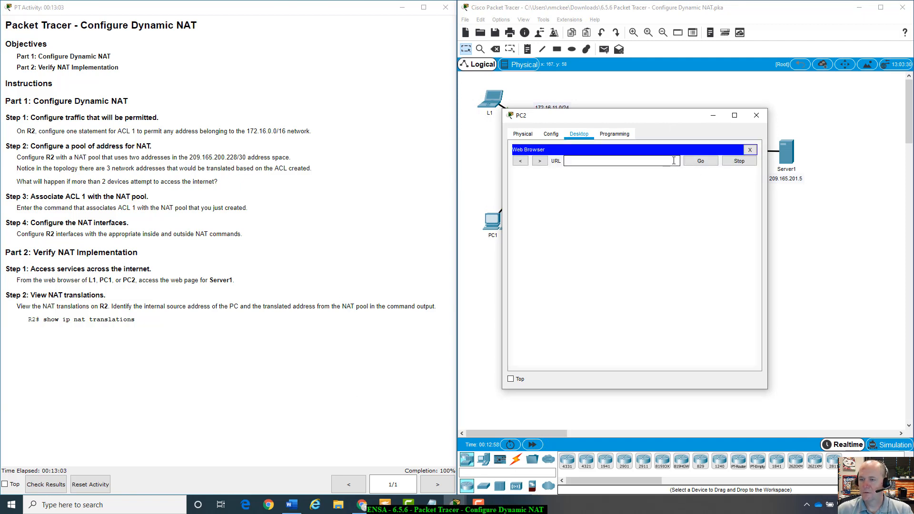
pyautogui.write('209.')
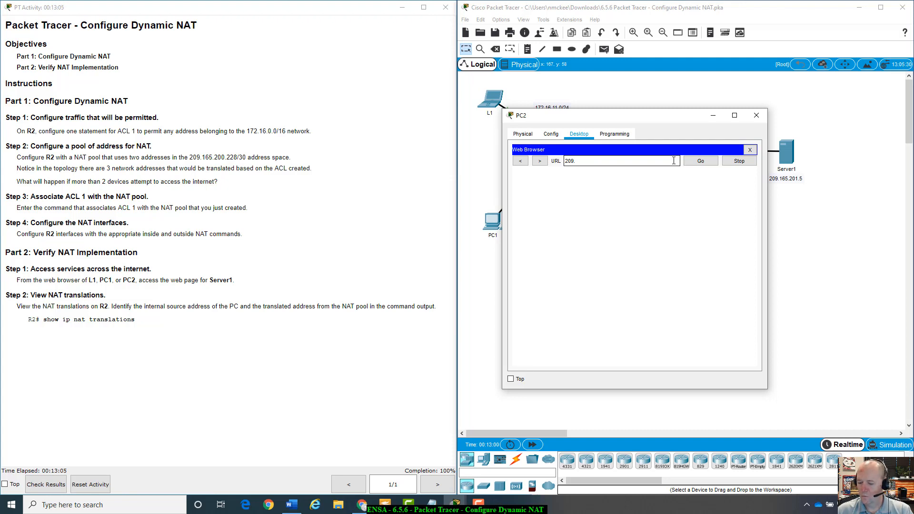
pyautogui.write('165.201')
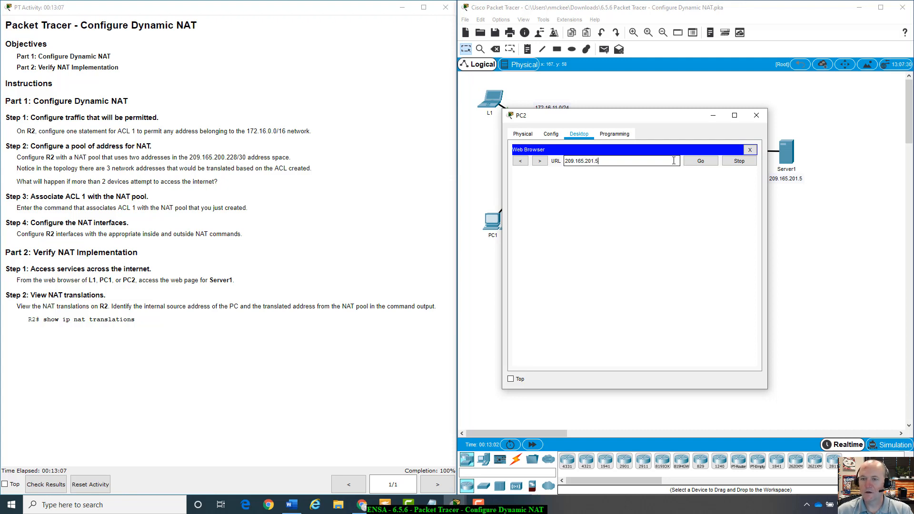
pyautogui.write('.5')
pyautogui.press('Return')
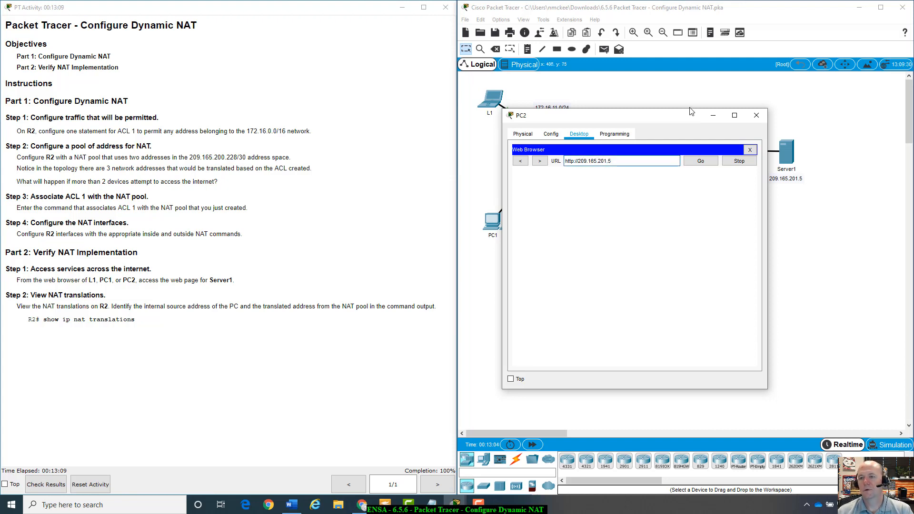
pyautogui.moveTo(688, 118); pyautogui.dragTo(829, 200)
pyautogui.click(700, 173)
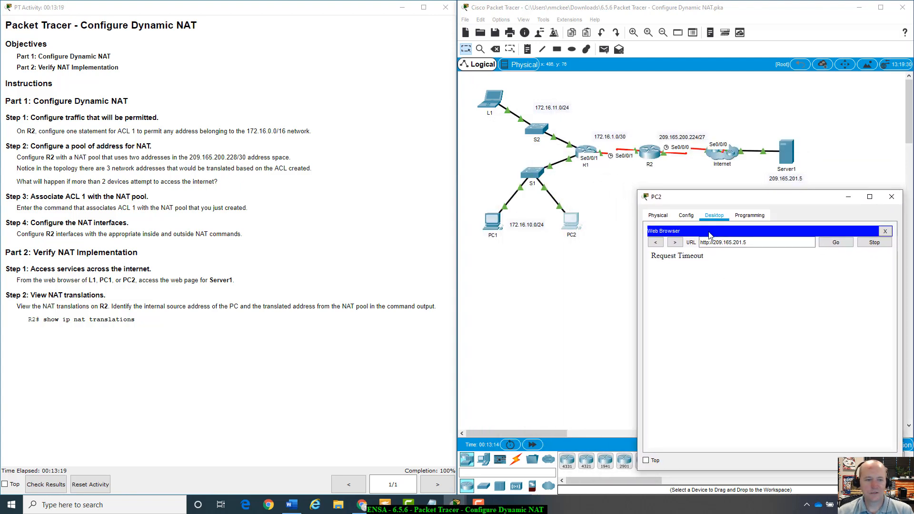
# - Return to R2's command line and exit interface and global configuration modes to privileged EXEC mode
pyautogui.click(652, 158)
pyautogui.moveTo(722, 234); pyautogui.dragTo(645, 160)
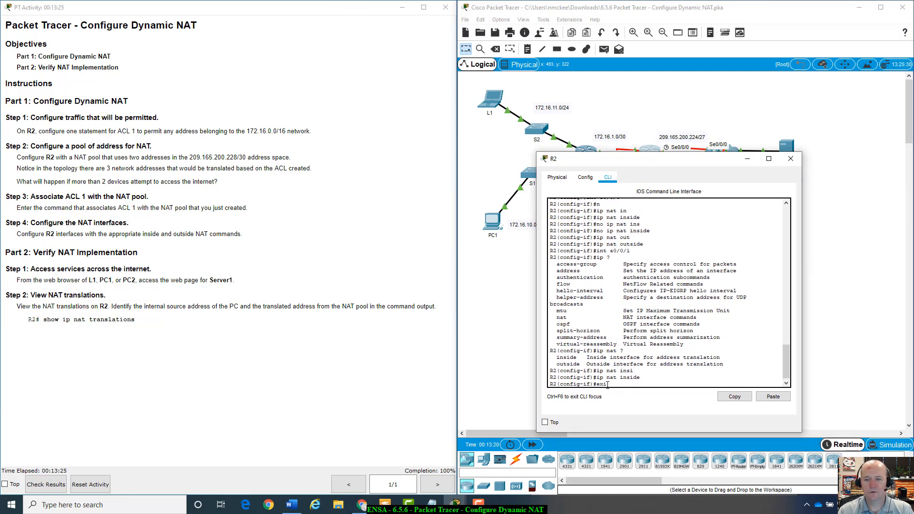
pyautogui.write('exit')
pyautogui.press('Return')
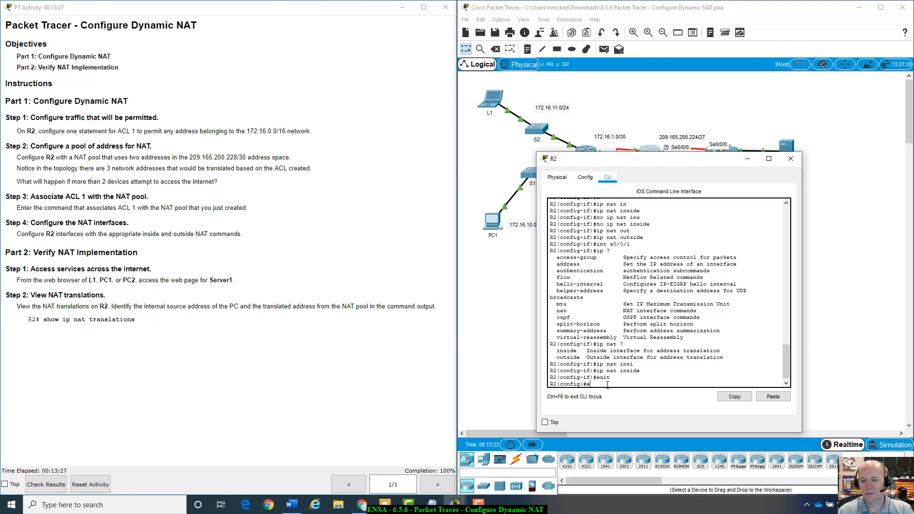
pyautogui.write('exit')
pyautogui.press('Return')
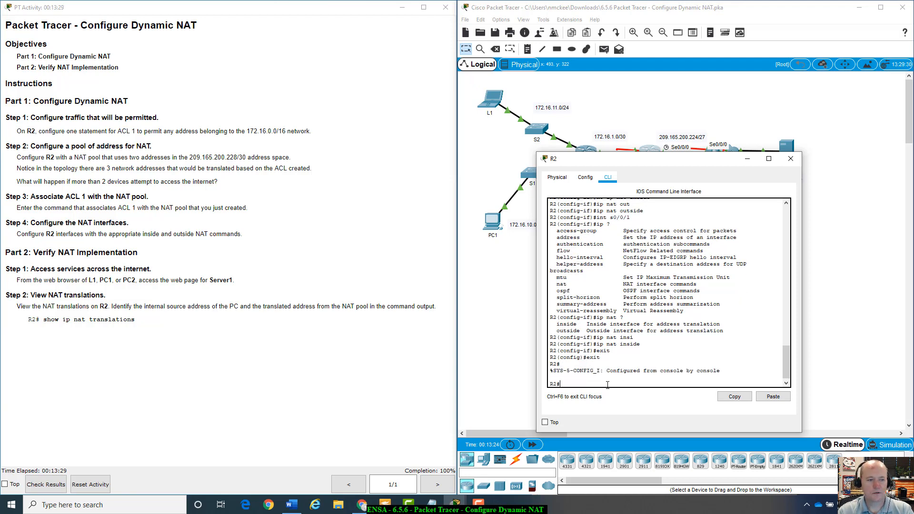
# - Display R2's NAT translation table with show ip nat translations
pyautogui.write('show ip nat')
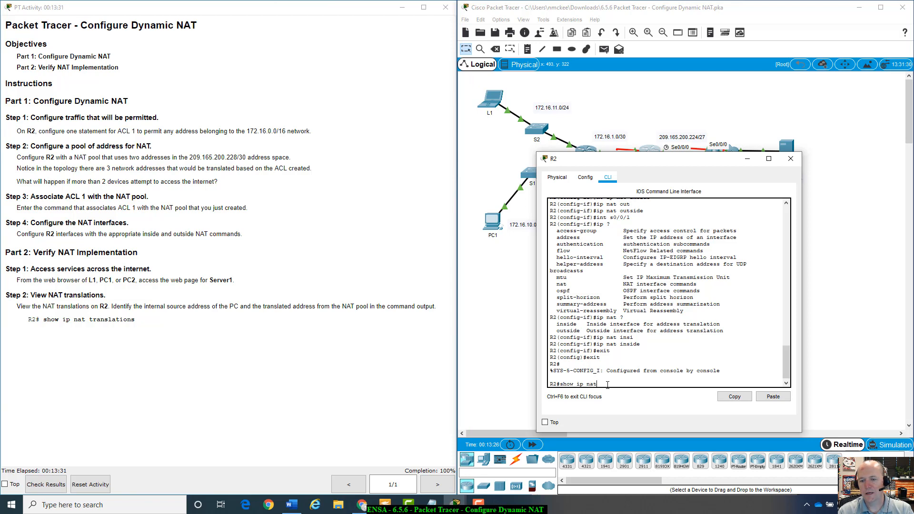
pyautogui.write(' tran')
pyautogui.press('Tab')
pyautogui.press('BackSpace')
pyautogui.write('a')
pyautogui.press('Tab')
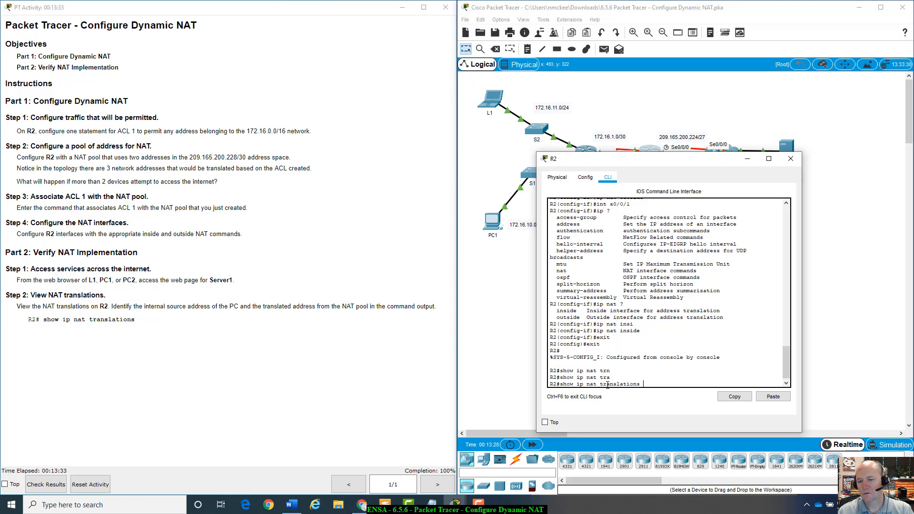
pyautogui.press('Return')
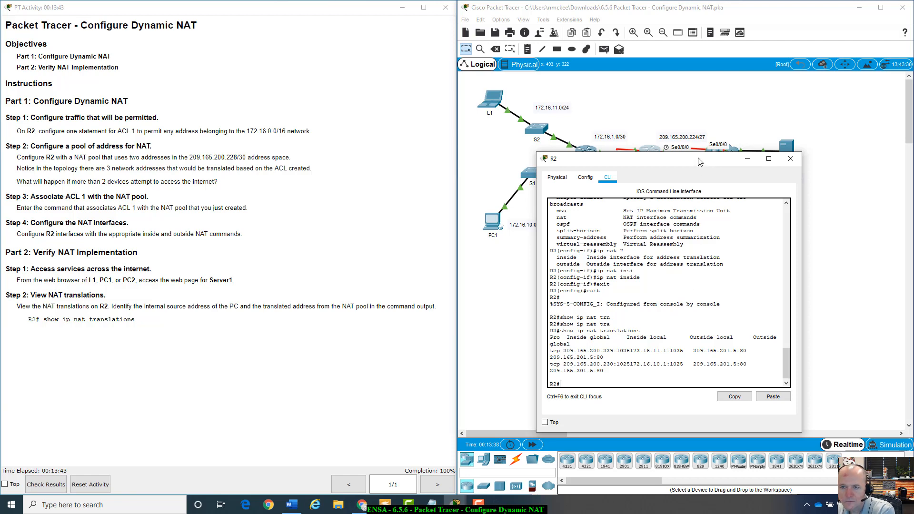
# - Compare the inside global and inside local addresses in R2's translation output with the 209.165.200.228/30 pool in the instructions
pyautogui.moveTo(702, 163); pyautogui.dragTo(792, 208)
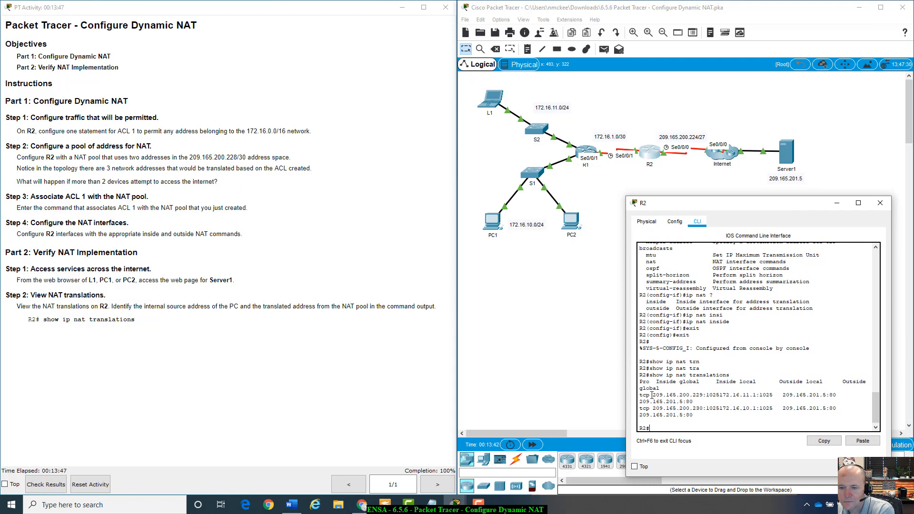
pyautogui.moveTo(653, 395); pyautogui.dragTo(702, 396)
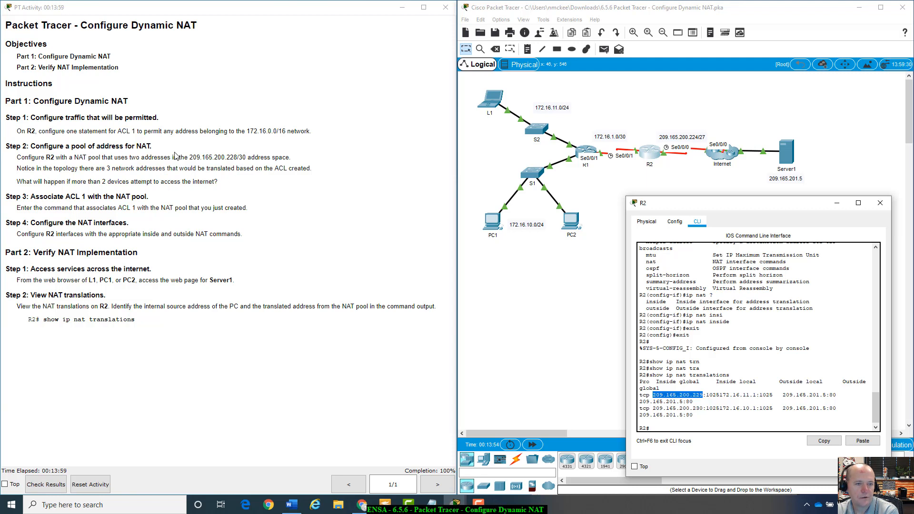
pyautogui.moveTo(192, 157); pyautogui.dragTo(242, 157)
pyautogui.click(724, 381)
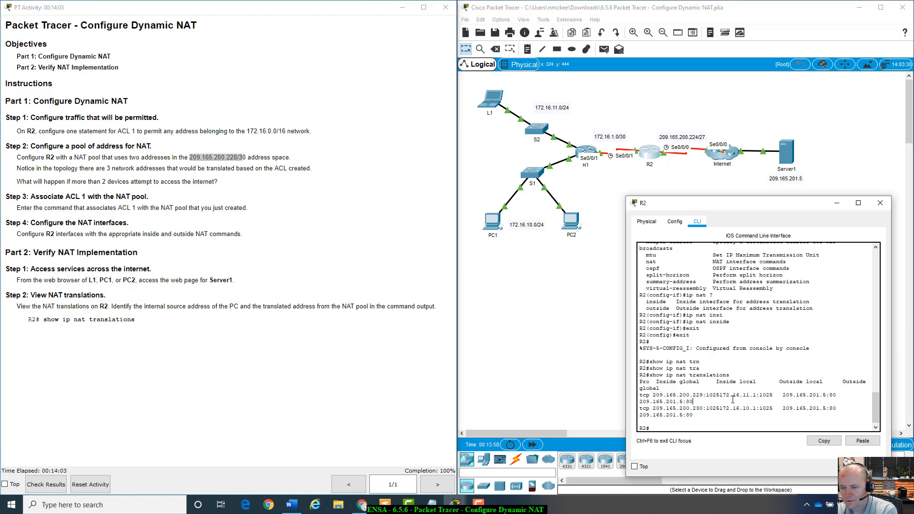
pyautogui.moveTo(720, 396); pyautogui.dragTo(755, 399)
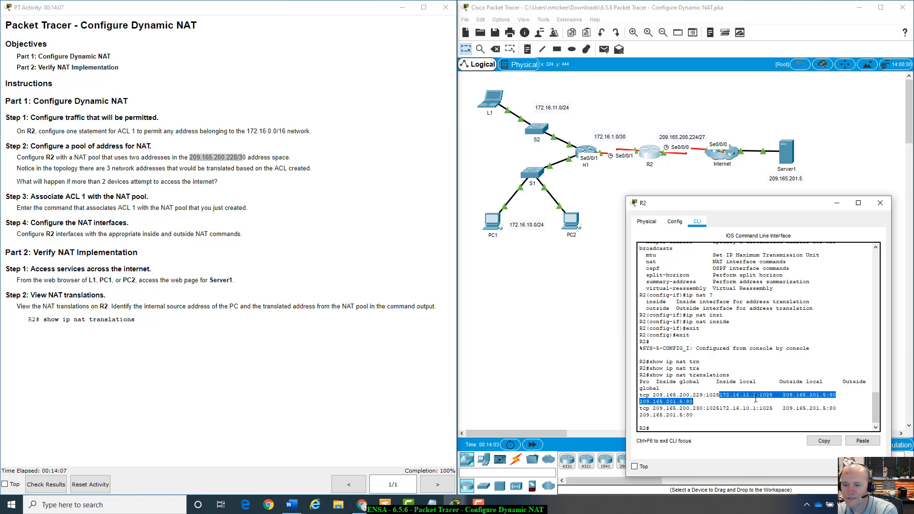
# - Open L1's IP configuration to check its address against the inside local address in the NAT translations
pyautogui.click(495, 97)
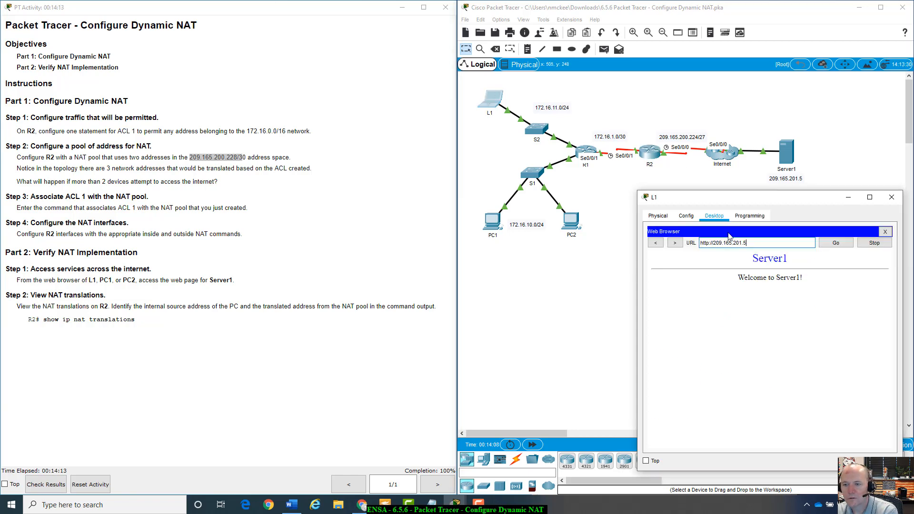
pyautogui.click(668, 219)
pyautogui.click(689, 217)
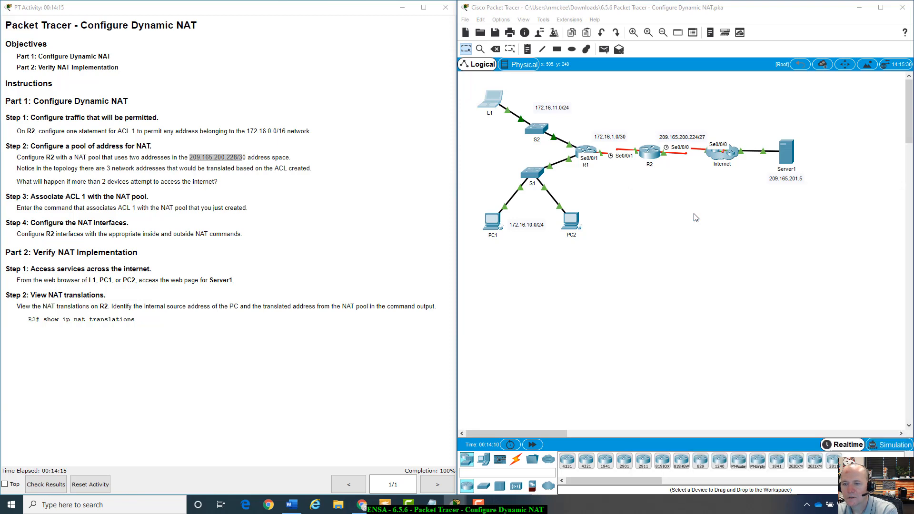
pyautogui.click(712, 266)
pyautogui.click(488, 102)
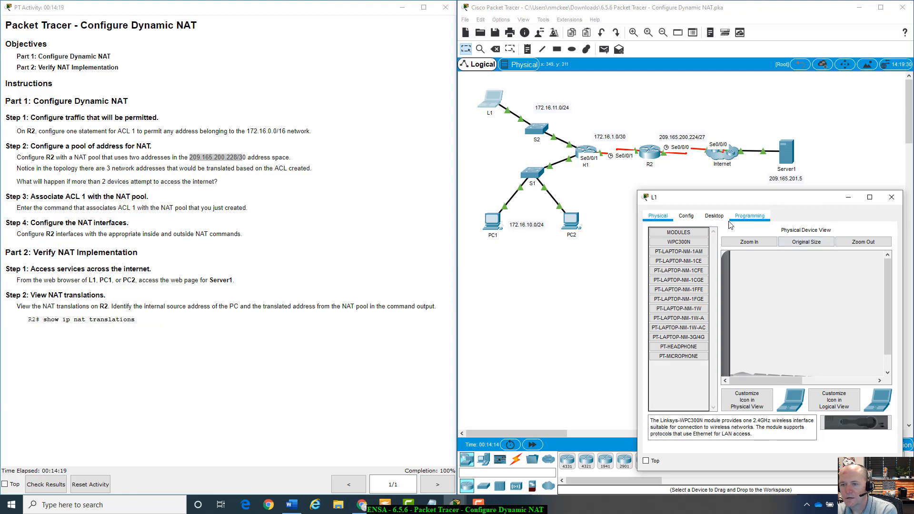
pyautogui.click(714, 216)
pyautogui.click(887, 232)
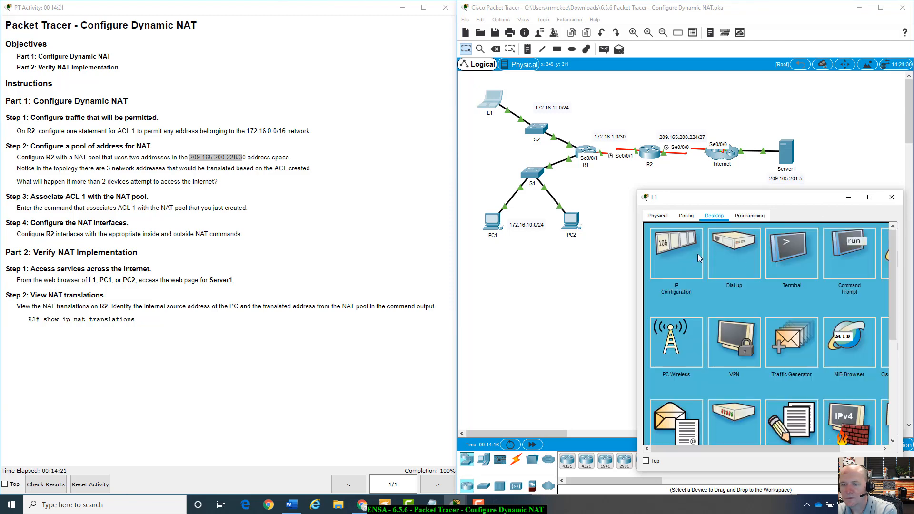
pyautogui.click(698, 253)
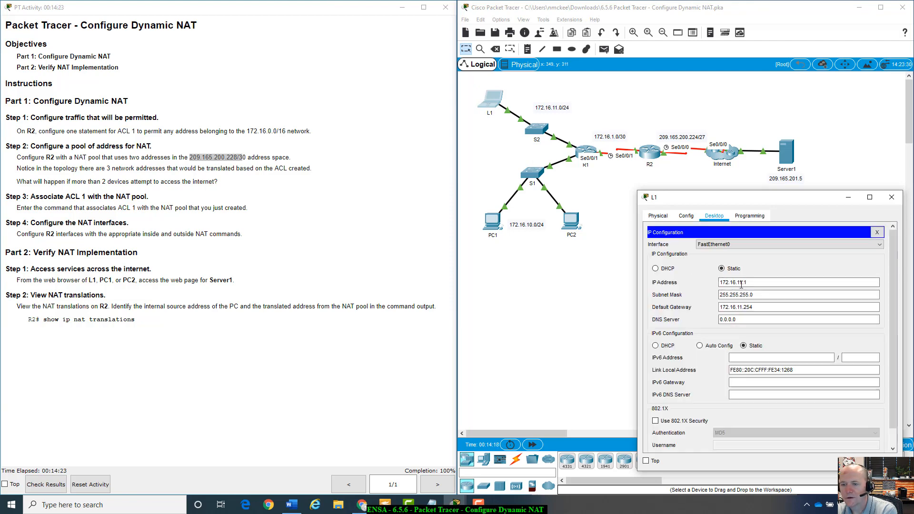
# - Close L1, return to R2's command line and examine the second translation entry's inside global and inside local addresses
pyautogui.click(891, 196)
pyautogui.click(650, 154)
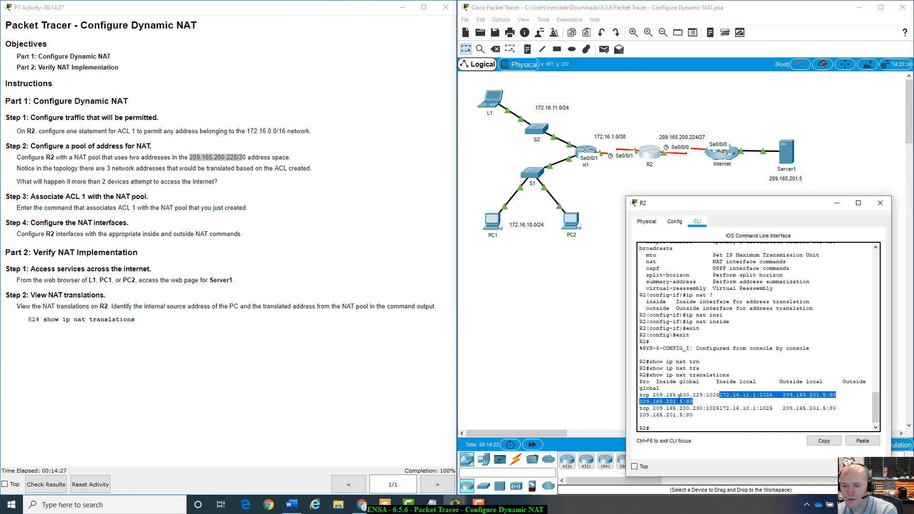
pyautogui.moveTo(657, 410); pyautogui.dragTo(703, 410)
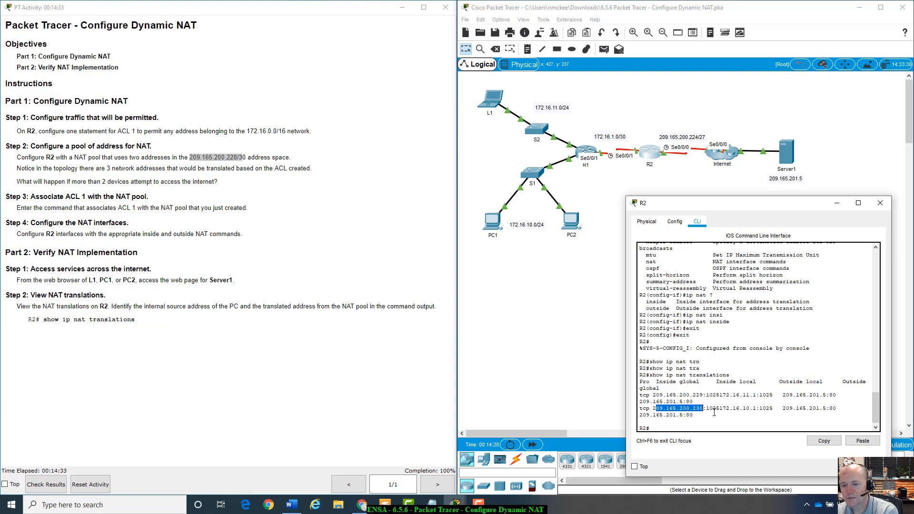
pyautogui.moveTo(720, 413); pyautogui.dragTo(735, 408)
pyautogui.click(734, 410)
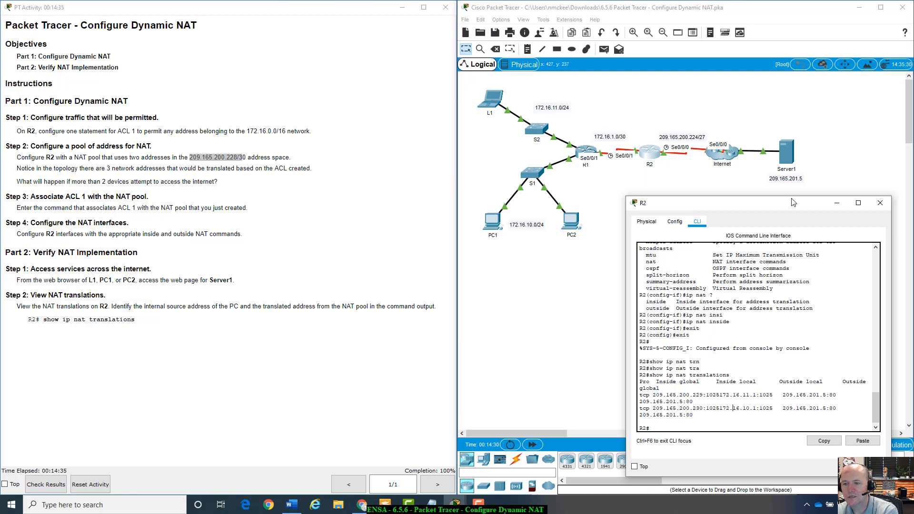
pyautogui.moveTo(765, 211); pyautogui.dragTo(768, 210)
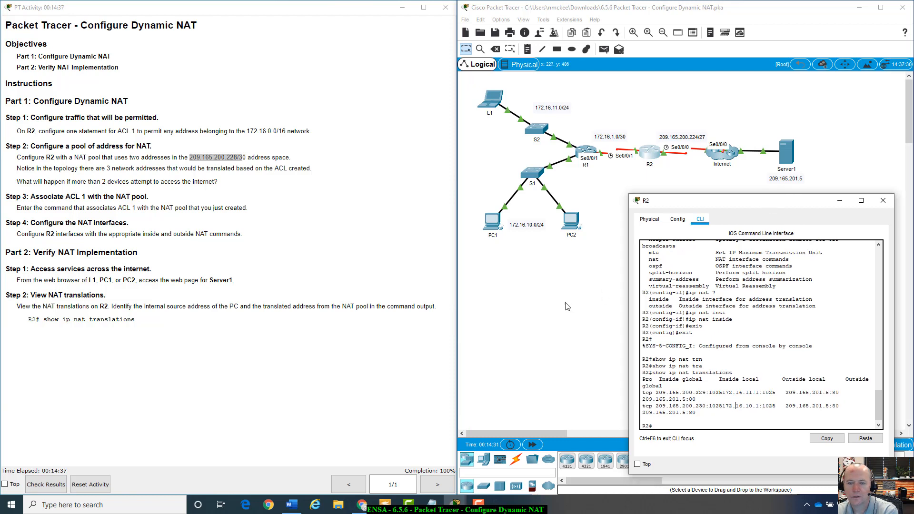
# - Open PC1's IP configuration to compare its IP address with the inside local address in R2's second translation
pyautogui.click(493, 225)
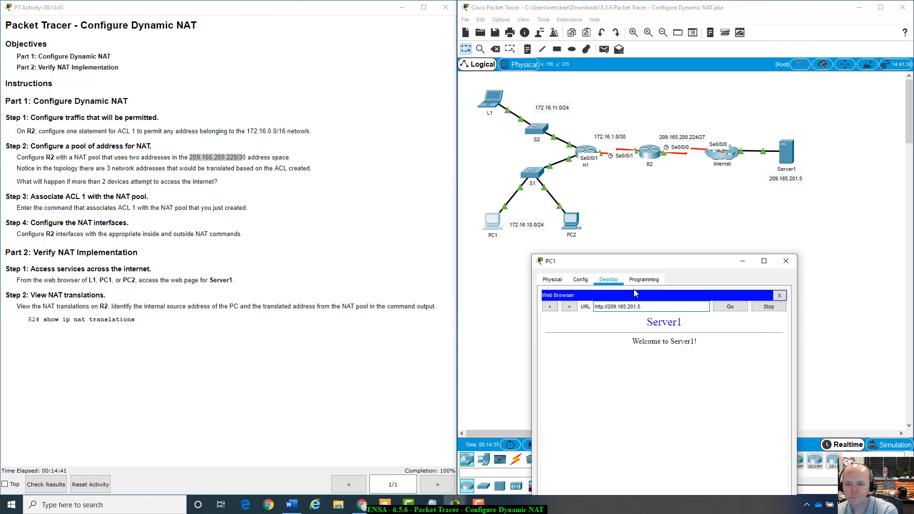
pyautogui.click(780, 296)
pyautogui.click(590, 309)
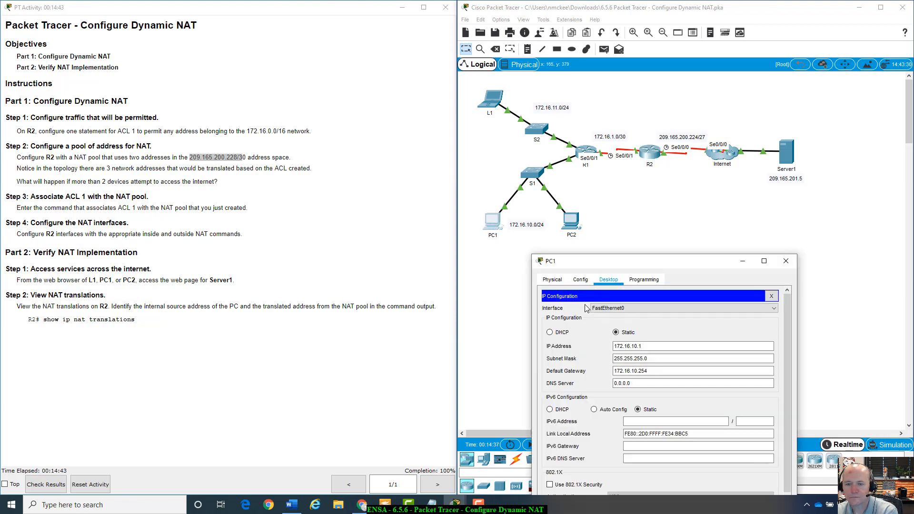
pyautogui.moveTo(652, 350); pyautogui.dragTo(614, 347)
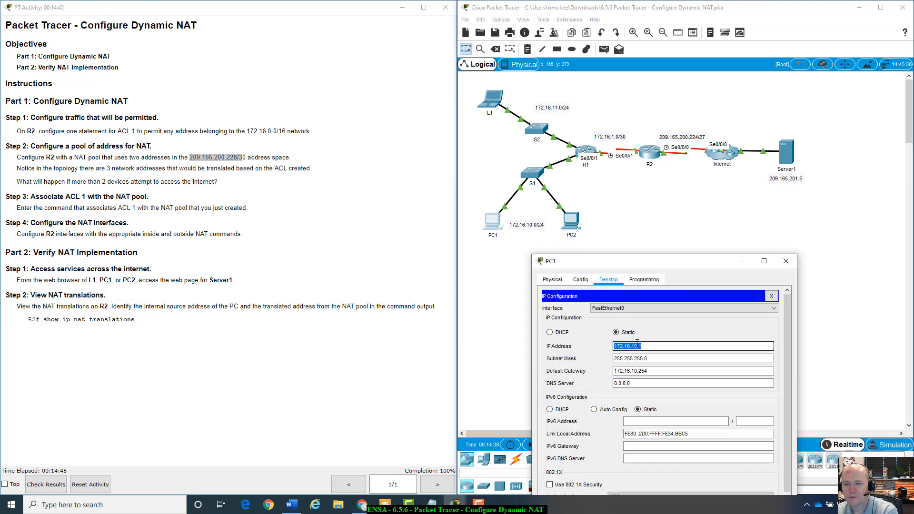
pyautogui.click(786, 260)
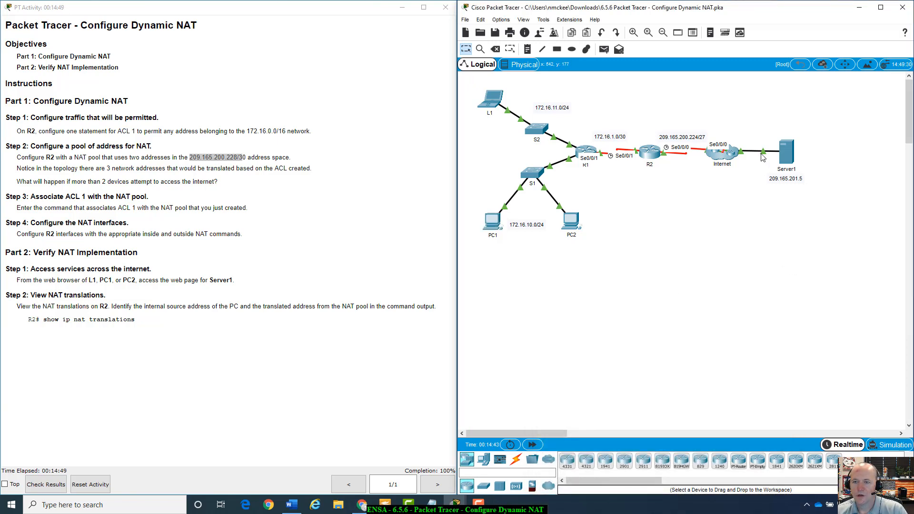
# - Reopen R2's command line and list the command help for clear ip and clear ip nat
pyautogui.click(662, 154)
pyautogui.moveTo(739, 207); pyautogui.dragTo(719, 140)
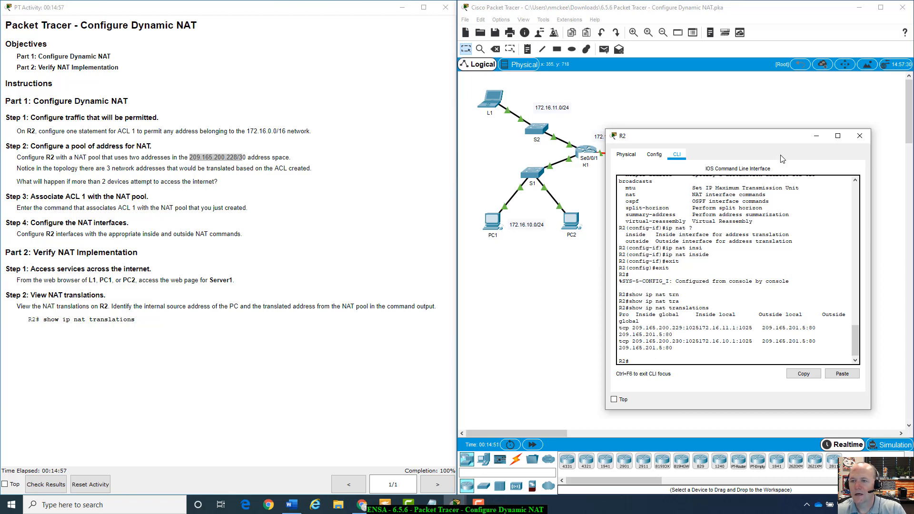
pyautogui.moveTo(781, 143); pyautogui.dragTo(783, 156)
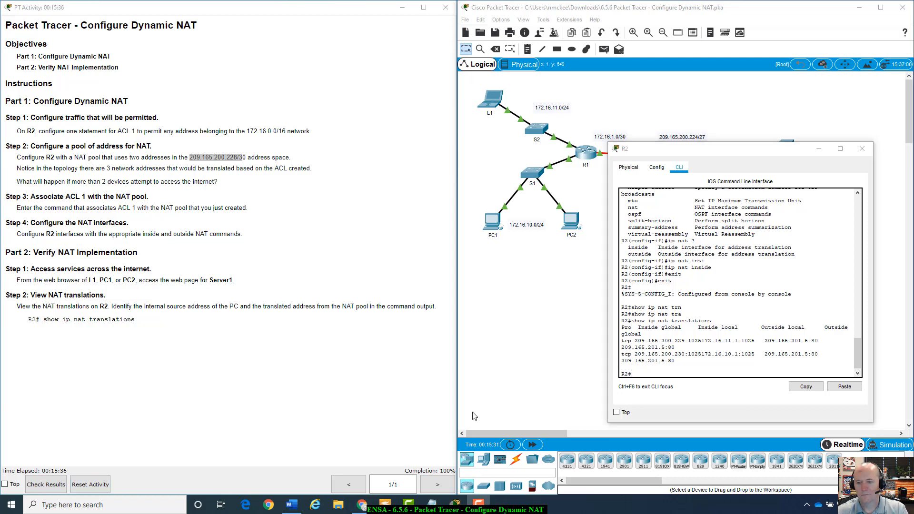
pyautogui.click(686, 373)
pyautogui.write('clear ')
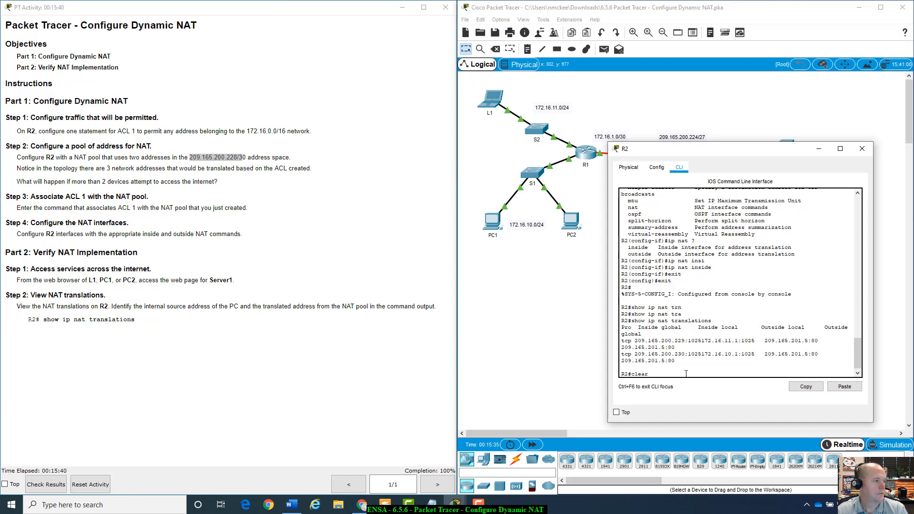
pyautogui.write('ip ?')
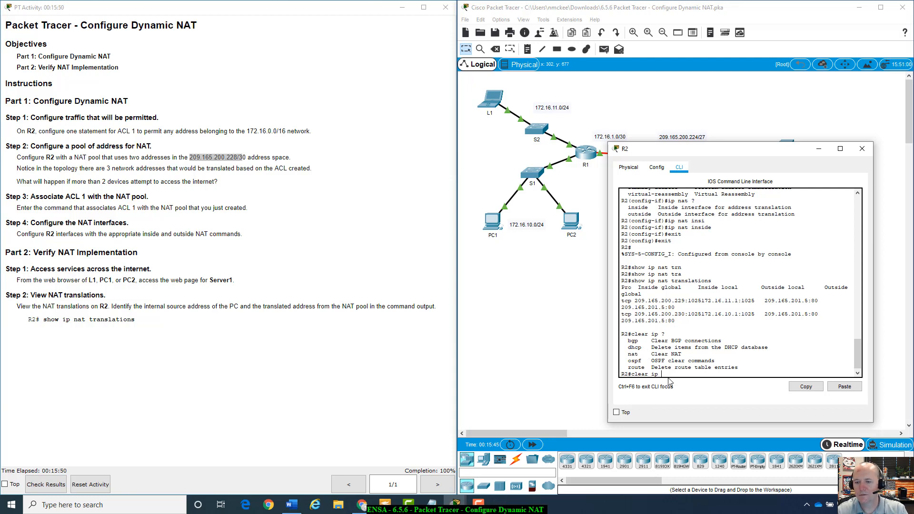
pyautogui.write('?')
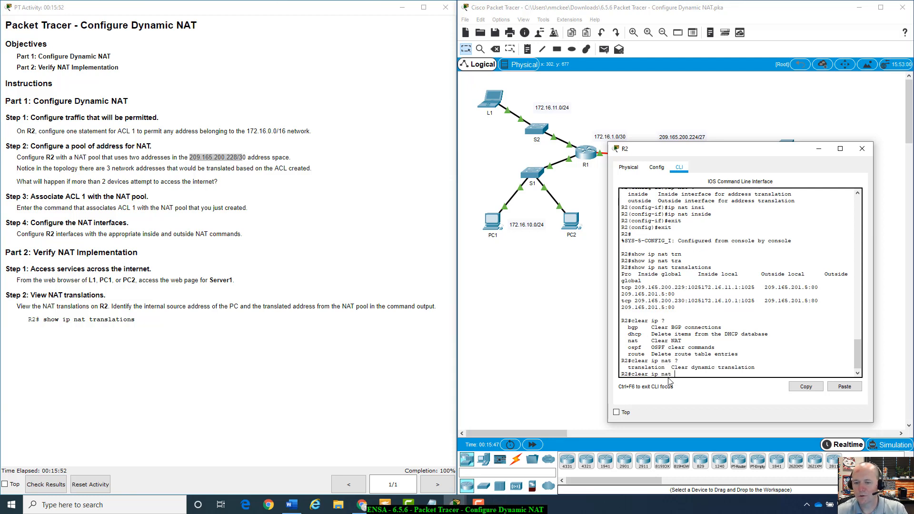
pyautogui.moveTo(625, 367); pyautogui.dragTo(673, 367)
pyautogui.click(687, 373)
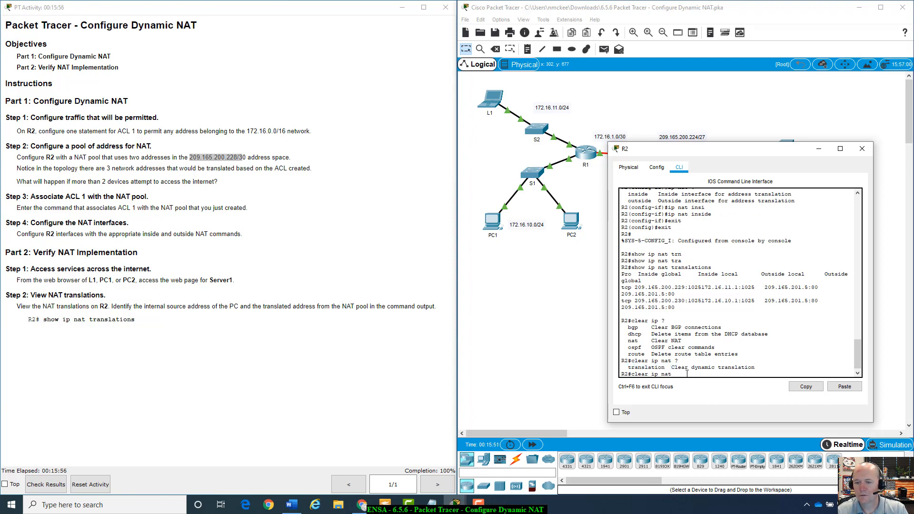
# - Check the arguments of clear ip nat translation and delete all dynamic translations on R2 with clear ip nat translation *
pyautogui.press('BackSpace')
pyautogui.write('a')
pyautogui.press('Tab')
pyautogui.press('Return')
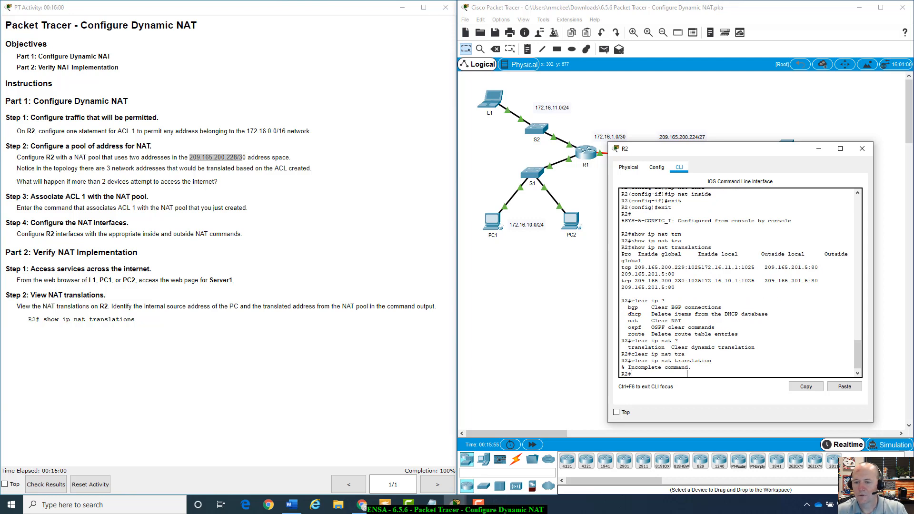
pyautogui.press('Up')
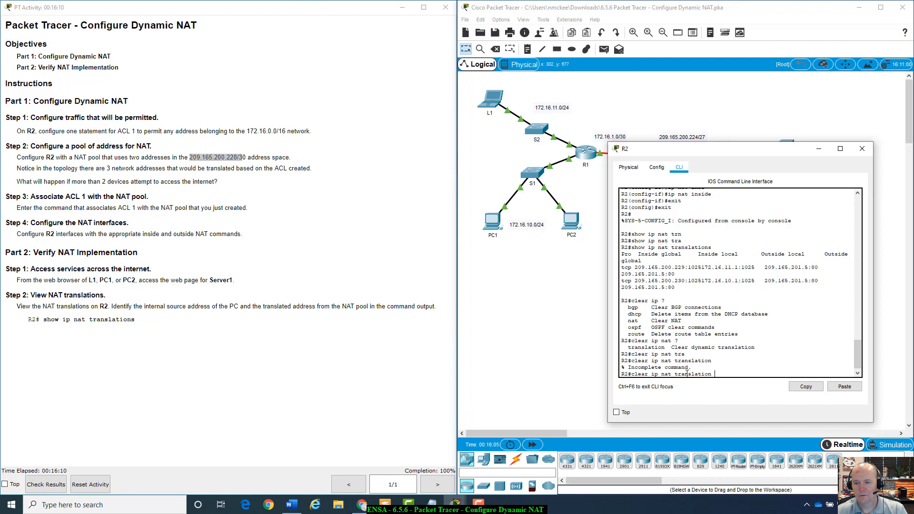
pyautogui.write('?')
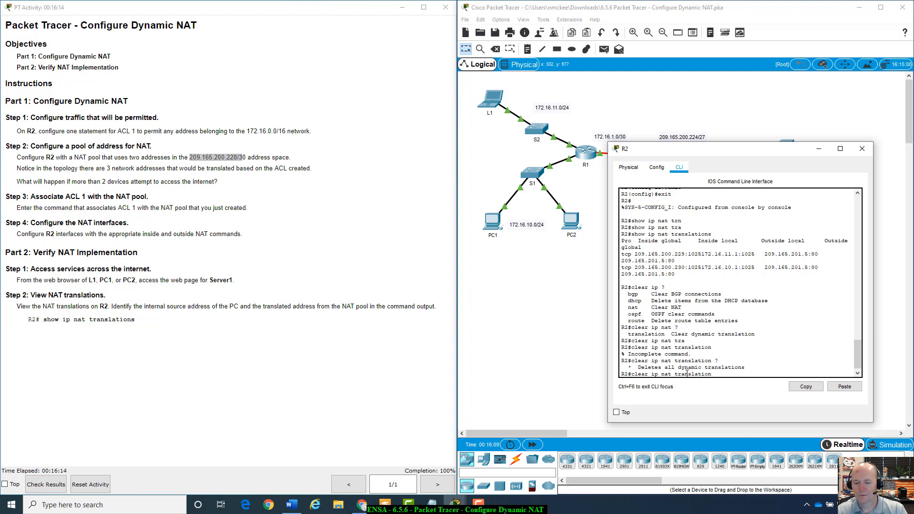
pyautogui.write('*')
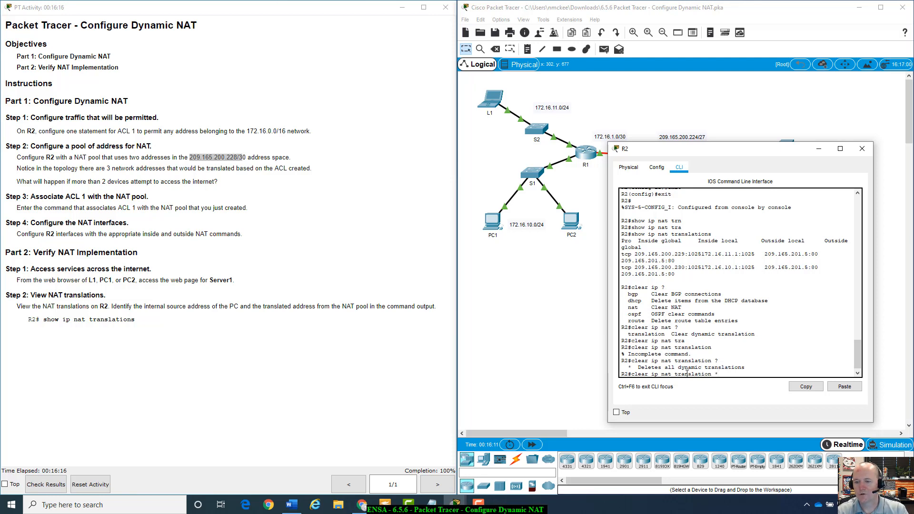
pyautogui.press('Return')
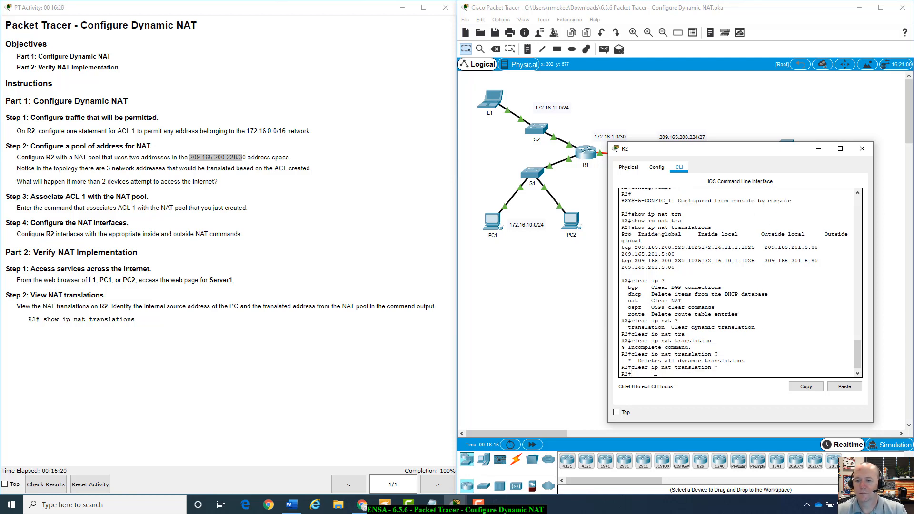
# - Display R2's NAT translation table again with show ip nat translations to check the clearing
pyautogui.press('Up')
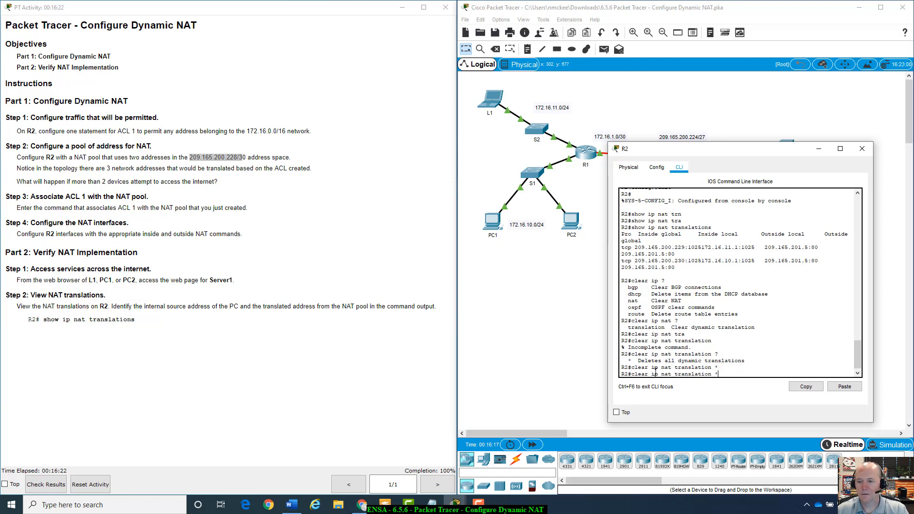
pyautogui.press('Up')
pyautogui.press('Up')
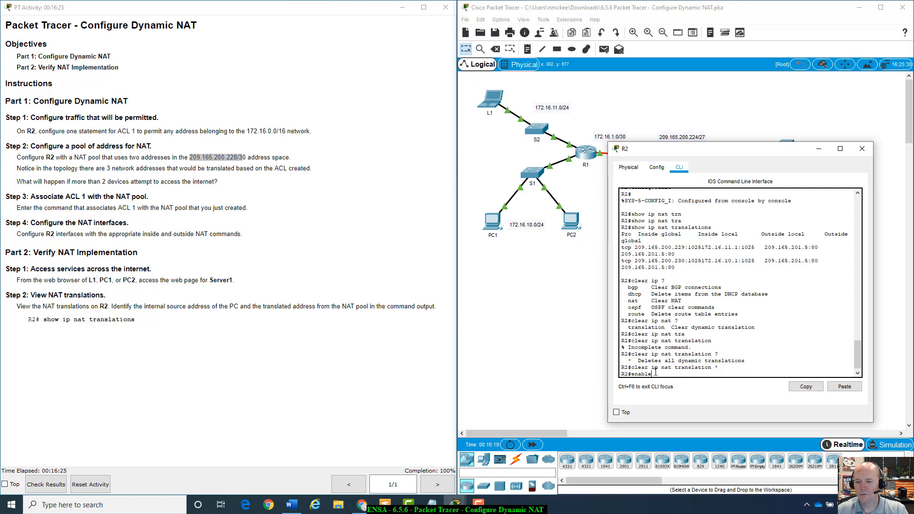
pyautogui.press('Down')
pyautogui.press('Return')
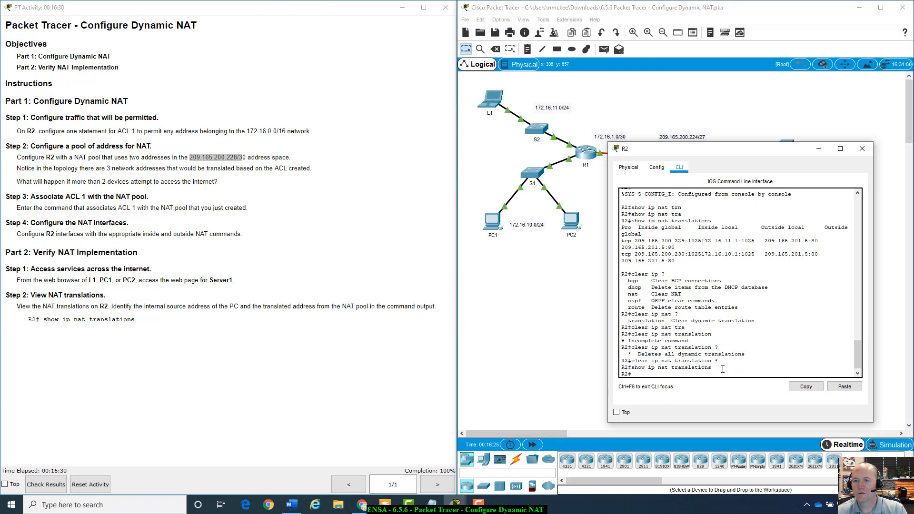
# - Move R2's window clear of the topology and open the Web Browser application on L1
pyautogui.moveTo(790, 151); pyautogui.dragTo(694, 310)
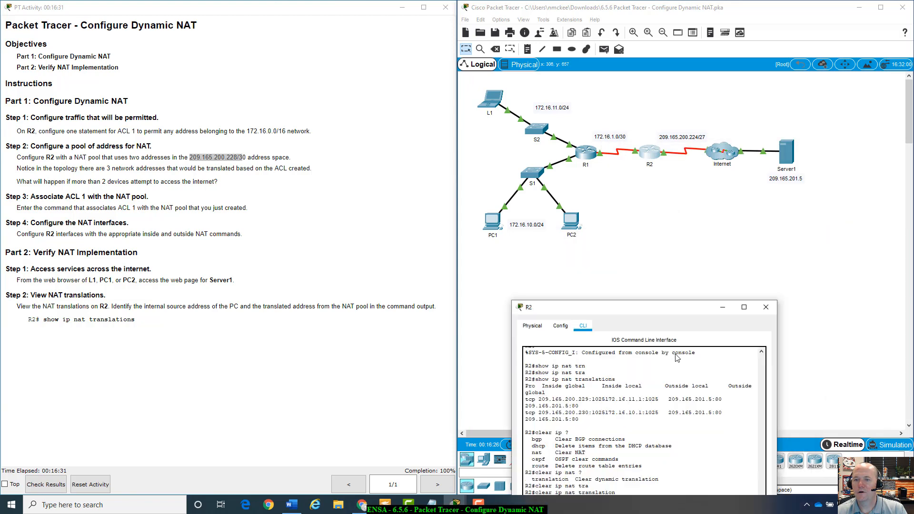
pyautogui.click(499, 100)
pyautogui.moveTo(512, 114); pyautogui.dragTo(773, 202)
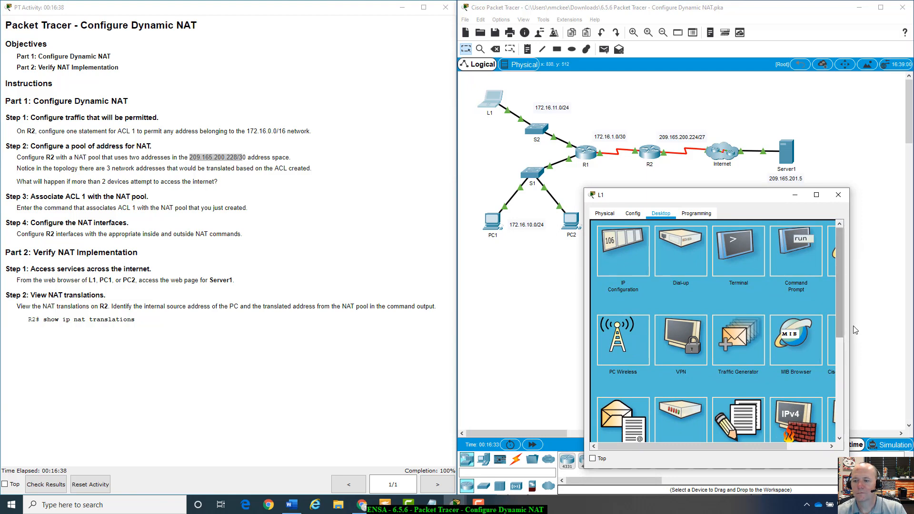
pyautogui.moveTo(849, 314); pyautogui.dragTo(907, 313)
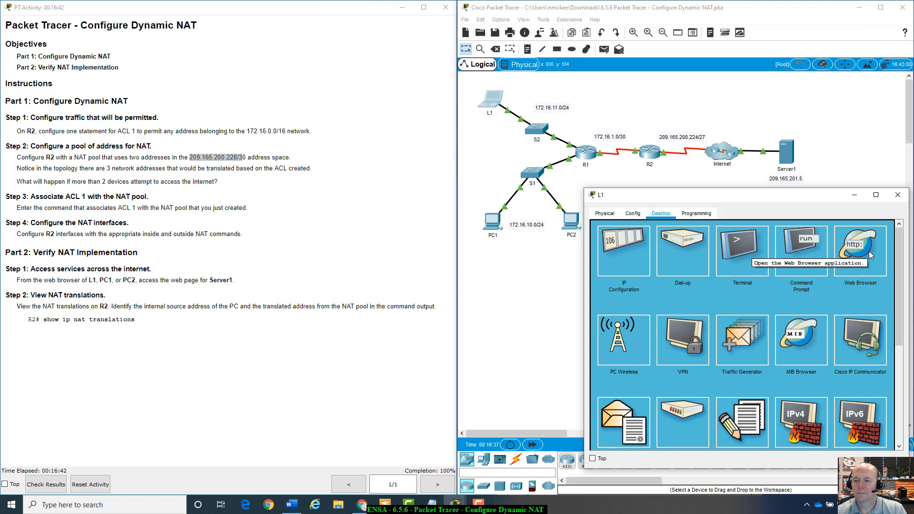
pyautogui.click(870, 251)
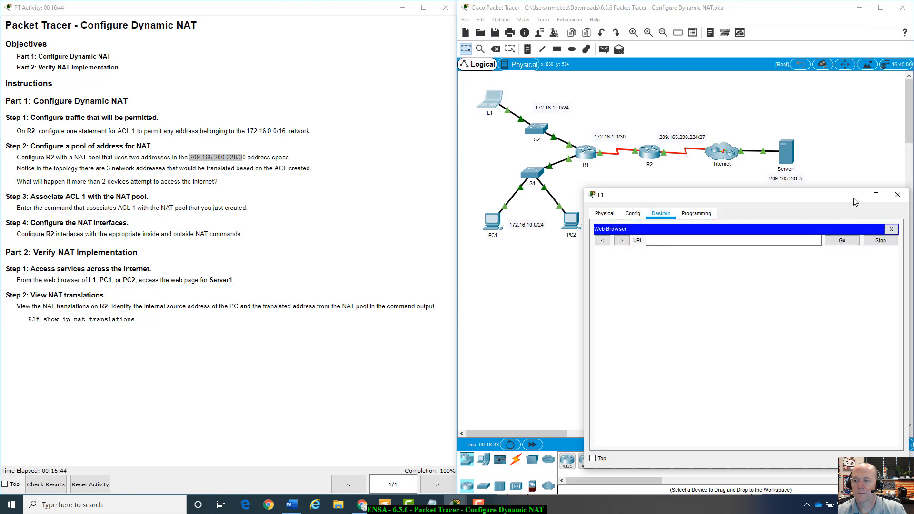
pyautogui.moveTo(842, 199); pyautogui.dragTo(833, 210)
# - Load Server1's web page at 209.165.201.5 in L1's web browser
pyautogui.click(702, 256)
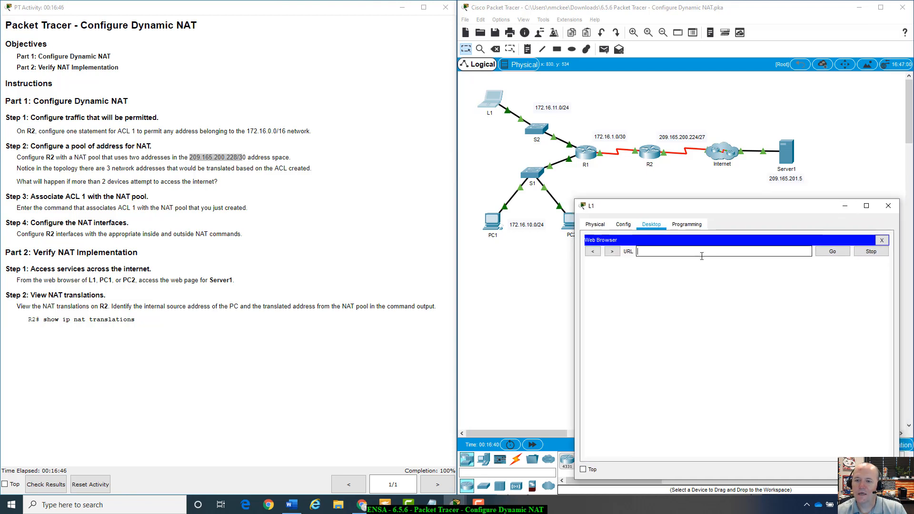
pyautogui.write('2')
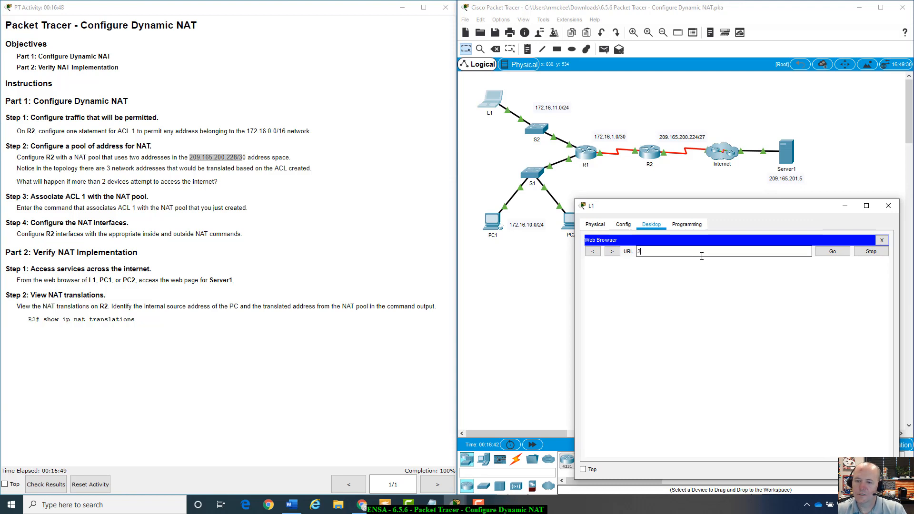
pyautogui.write('09')
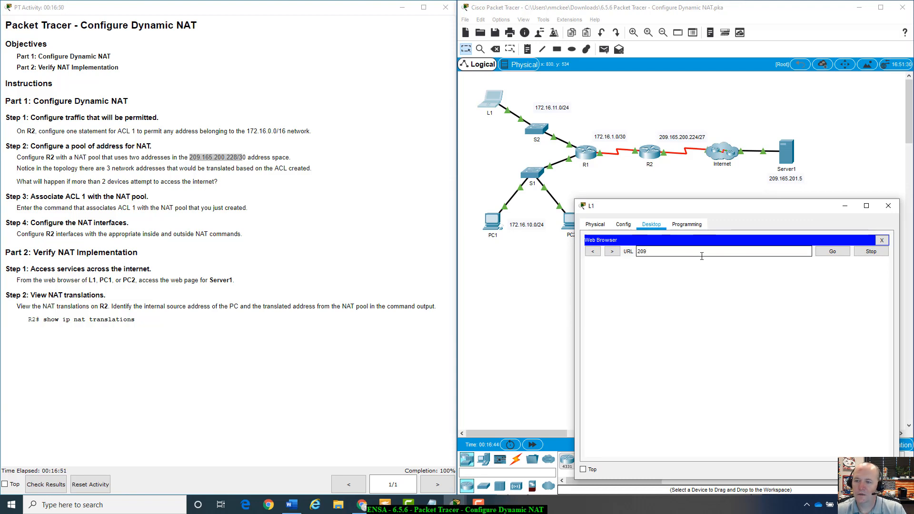
pyautogui.write('.165')
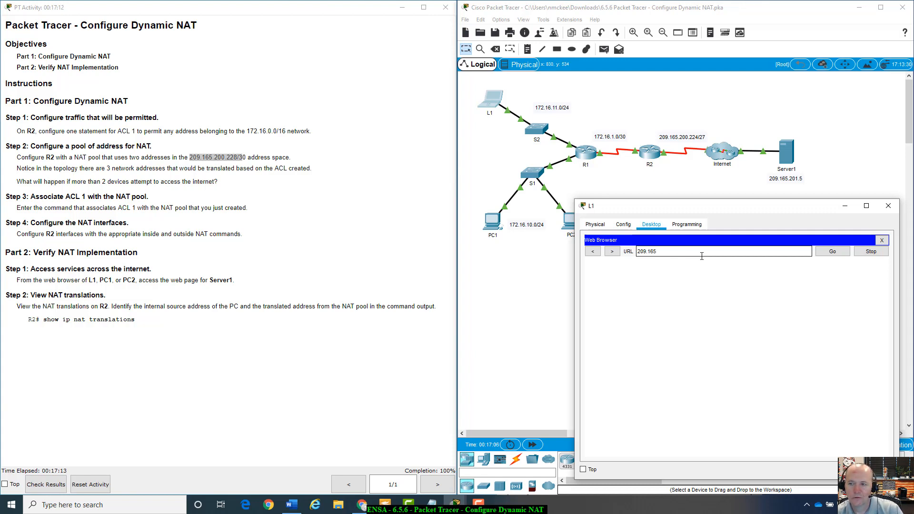
pyautogui.write('201')
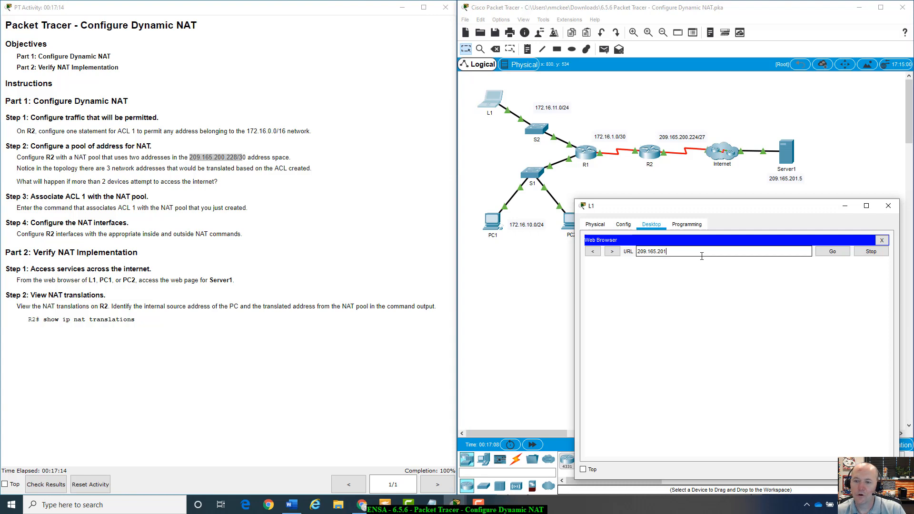
pyautogui.write('.')
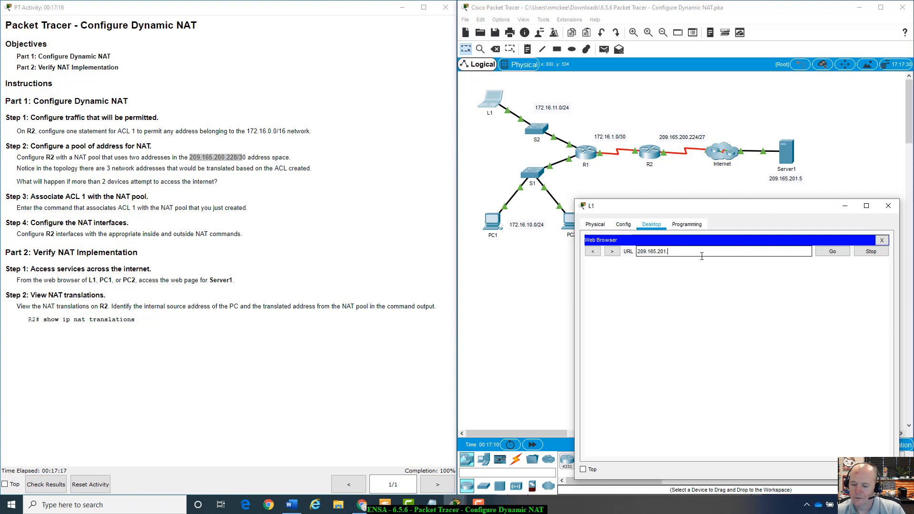
pyautogui.write('5')
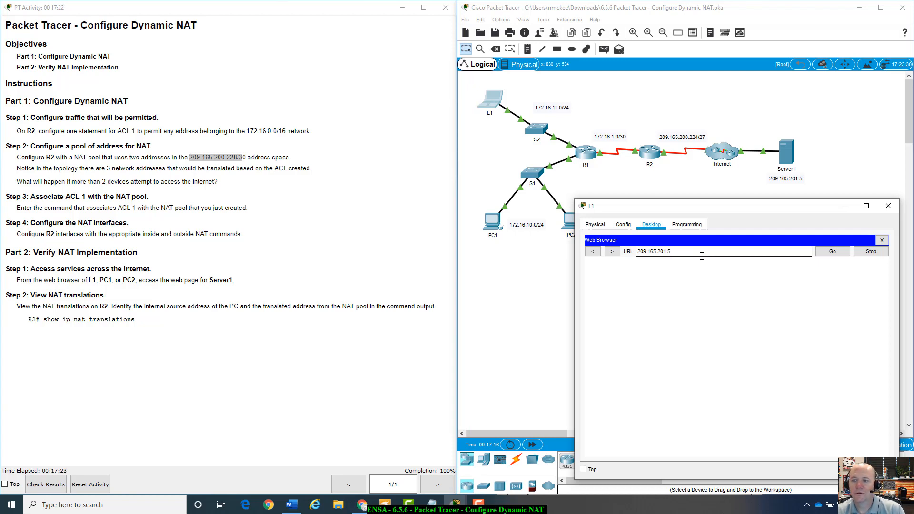
pyautogui.moveTo(733, 207); pyautogui.dragTo(710, 199)
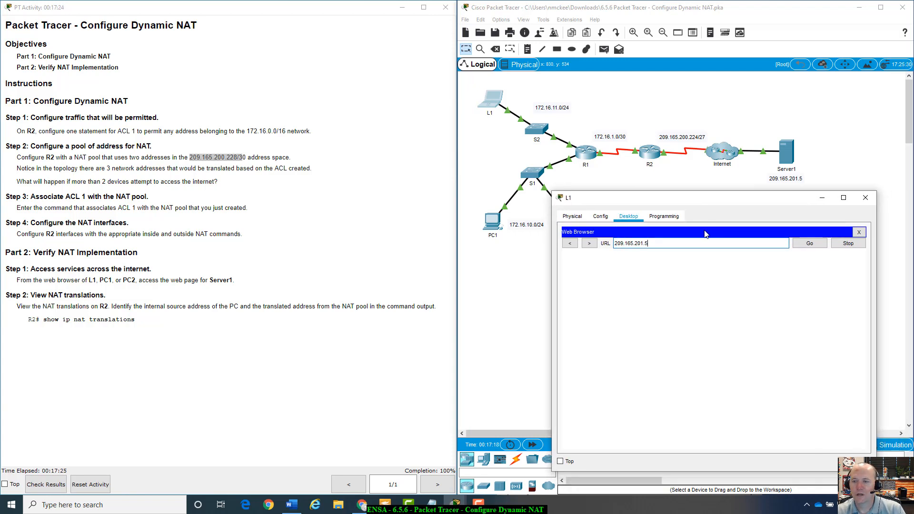
pyautogui.click(705, 245)
pyautogui.press('Return')
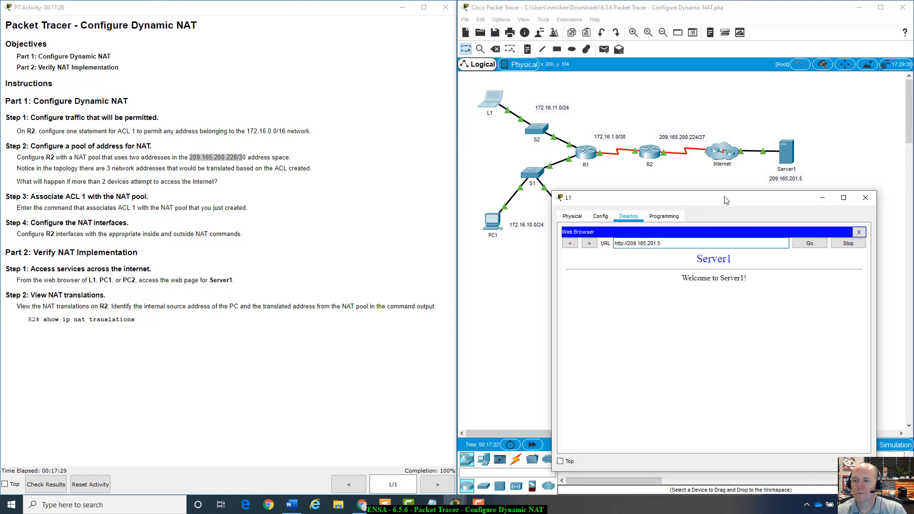
# - Close L1's Web Browser application and keep L1's window clear of the network topology
pyautogui.moveTo(727, 201); pyautogui.dragTo(710, 249)
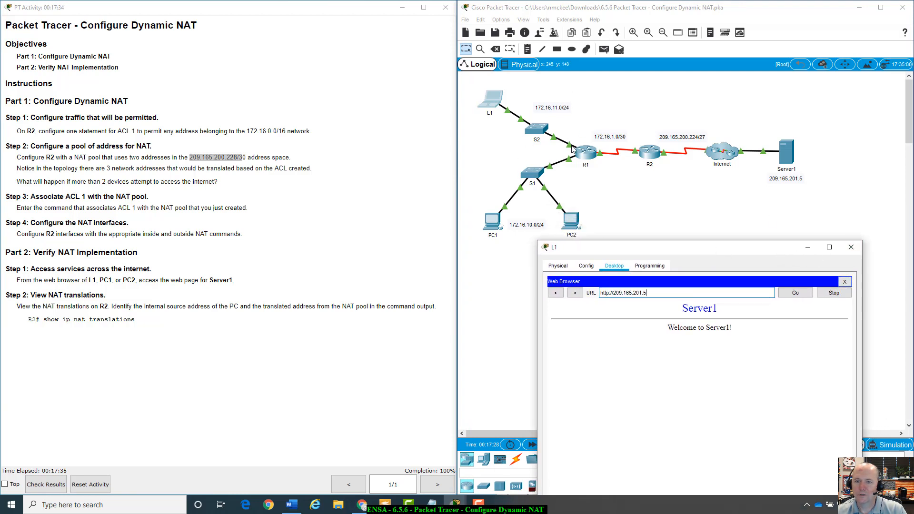
pyautogui.moveTo(724, 248); pyautogui.dragTo(789, 215)
pyautogui.click(810, 281)
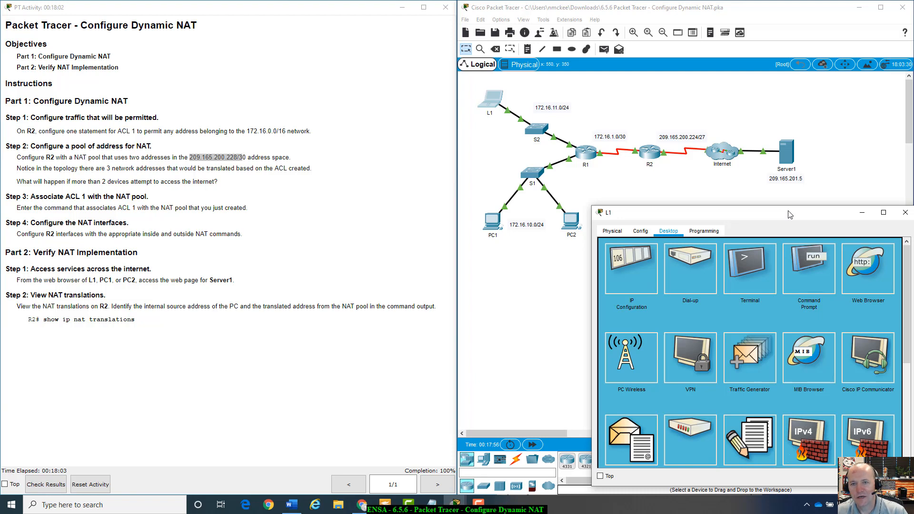
pyautogui.moveTo(790, 215); pyautogui.dragTo(782, 186)
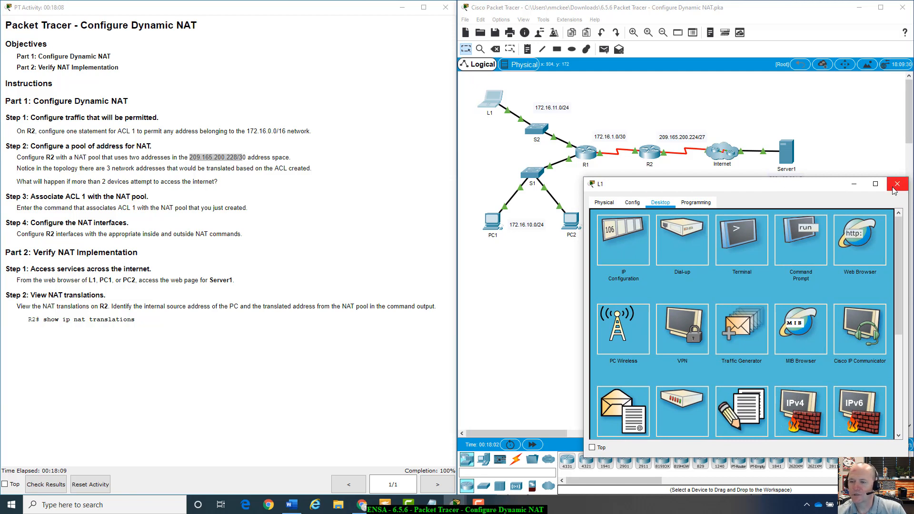
pyautogui.moveTo(884, 187); pyautogui.dragTo(887, 209)
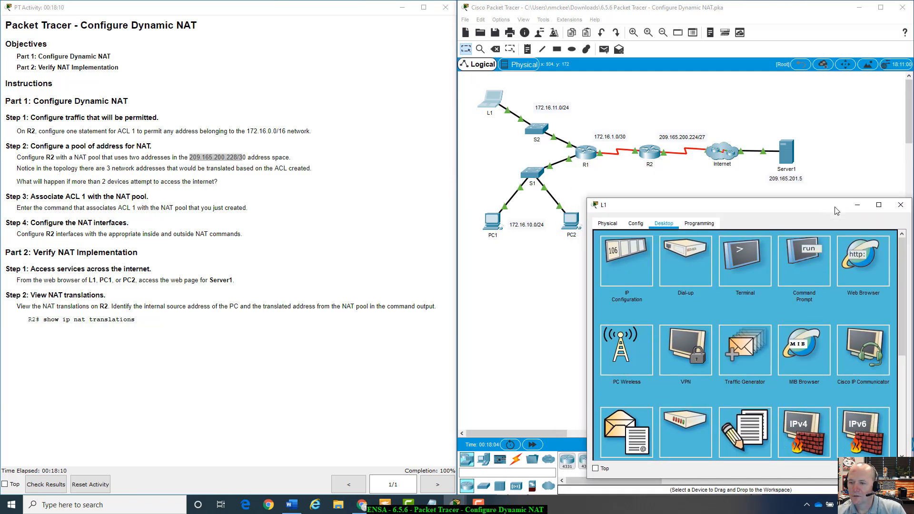
# - Reopen the Web Browser on L1, reload Server1's page at 209.165.201.5 and close L1's window
pyautogui.click(868, 251)
pyautogui.click(782, 249)
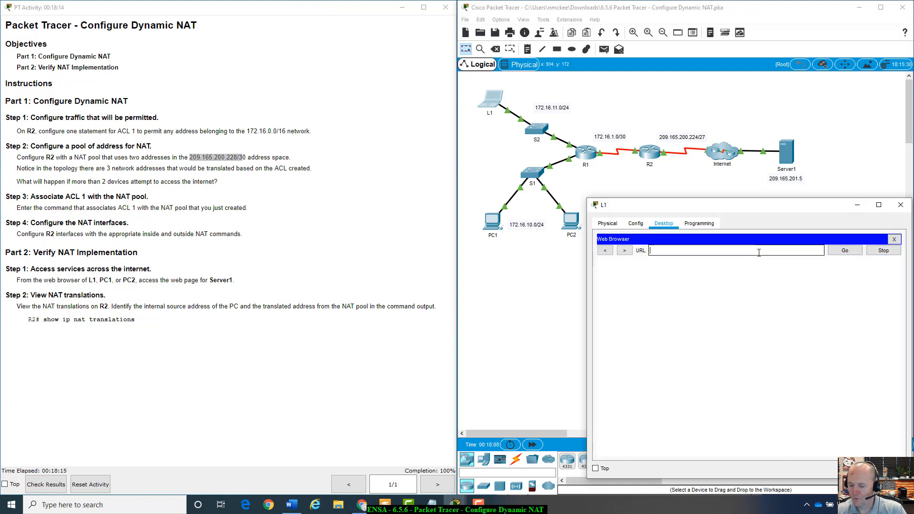
pyautogui.write('209')
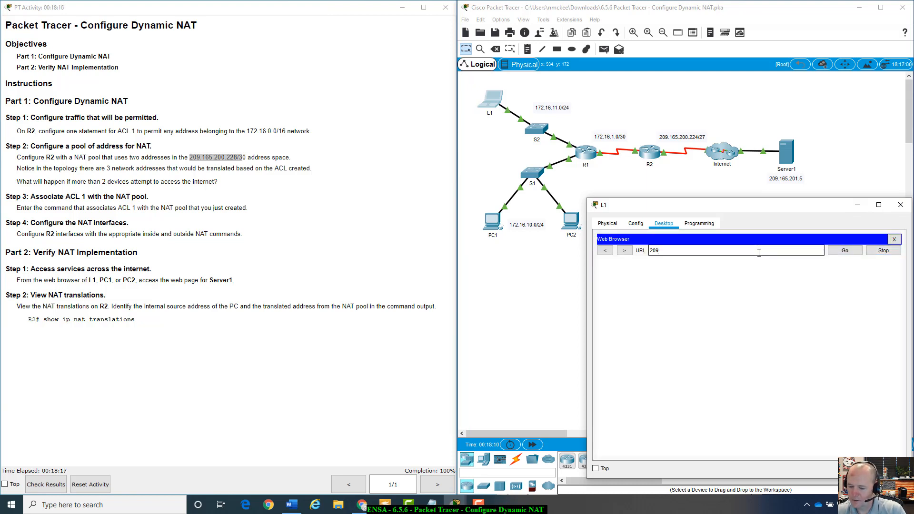
pyautogui.write('.165.20')
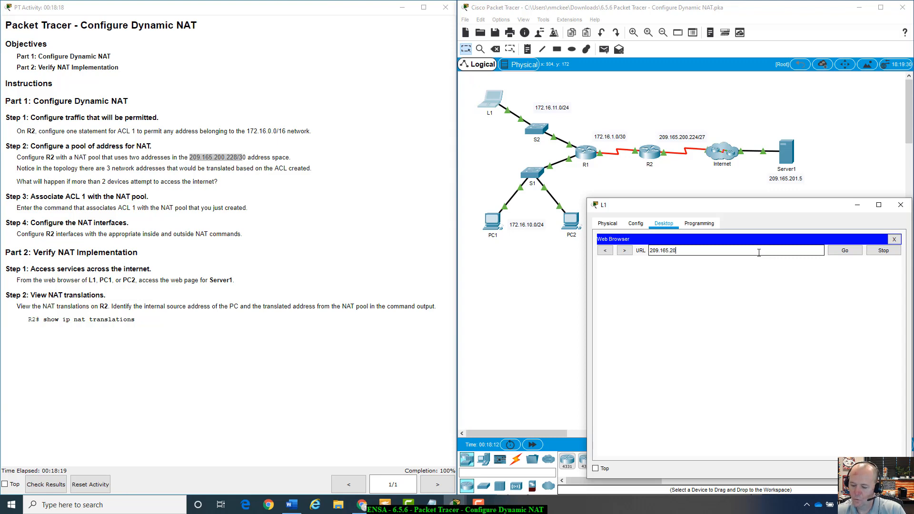
pyautogui.write('1.5')
pyautogui.press('Return')
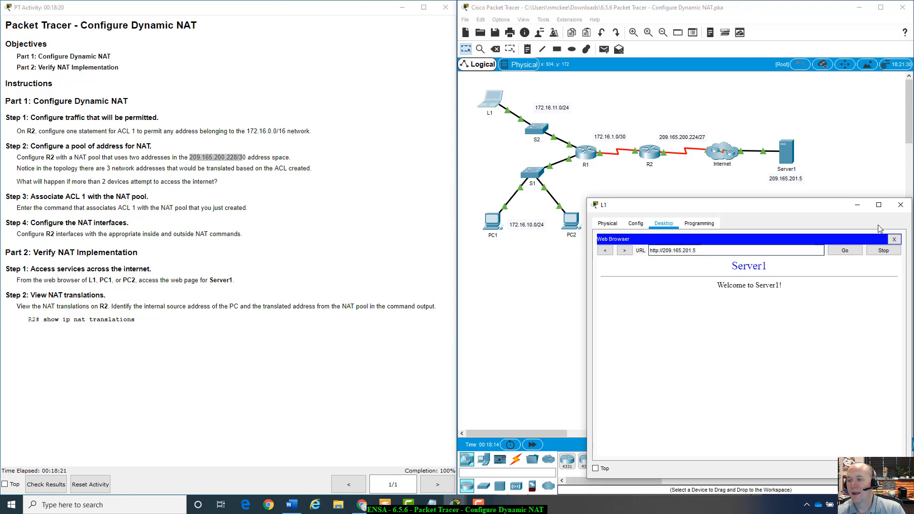
pyautogui.click(900, 205)
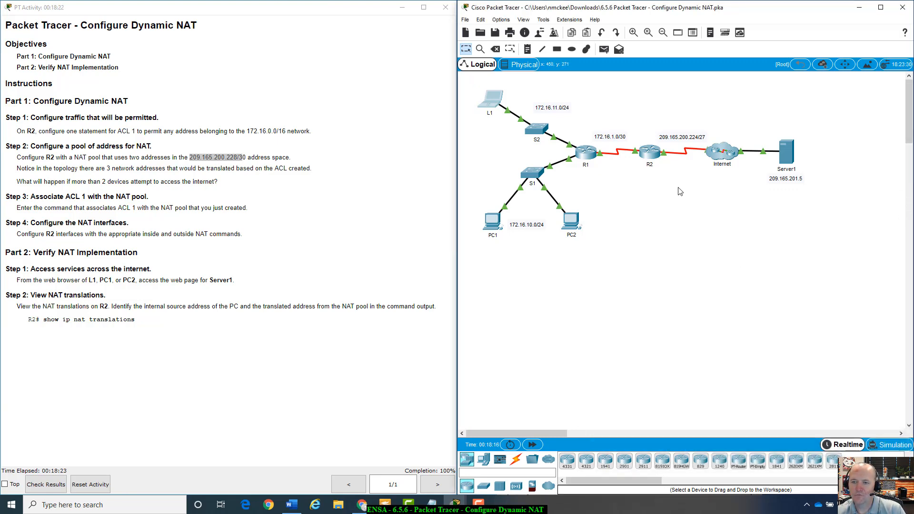
# - Display R2's NAT translation table again with show ip nat translations and highlight the addresses in its first entry
pyautogui.click(650, 159)
pyautogui.moveTo(675, 360); pyautogui.dragTo(785, 182)
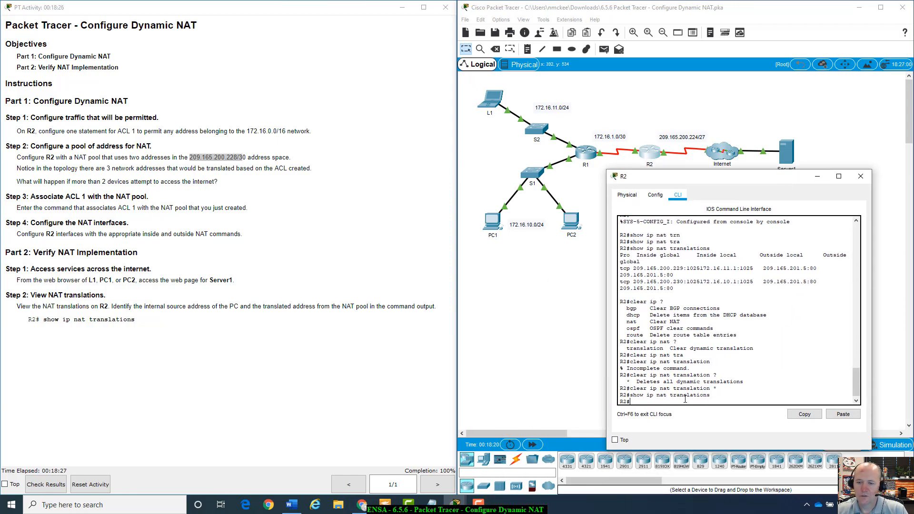
pyautogui.press('Up')
pyautogui.press('Return')
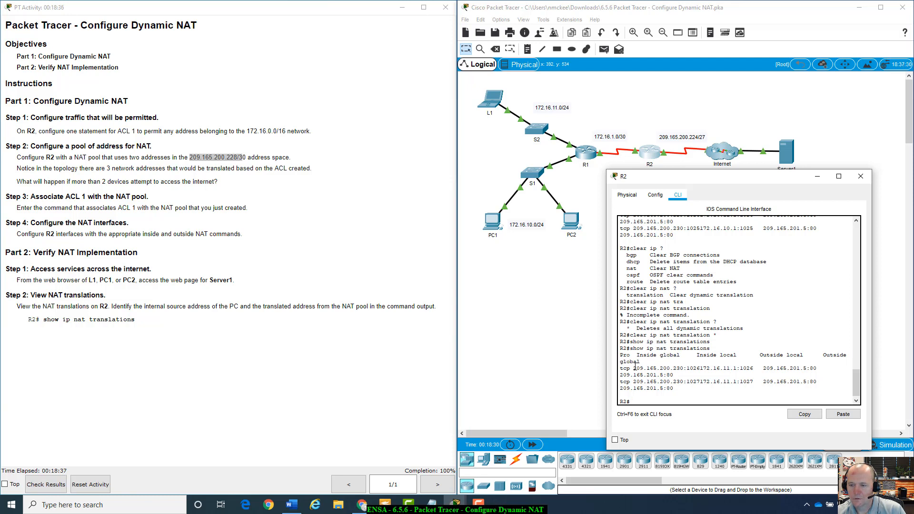
pyautogui.moveTo(634, 368); pyautogui.dragTo(682, 369)
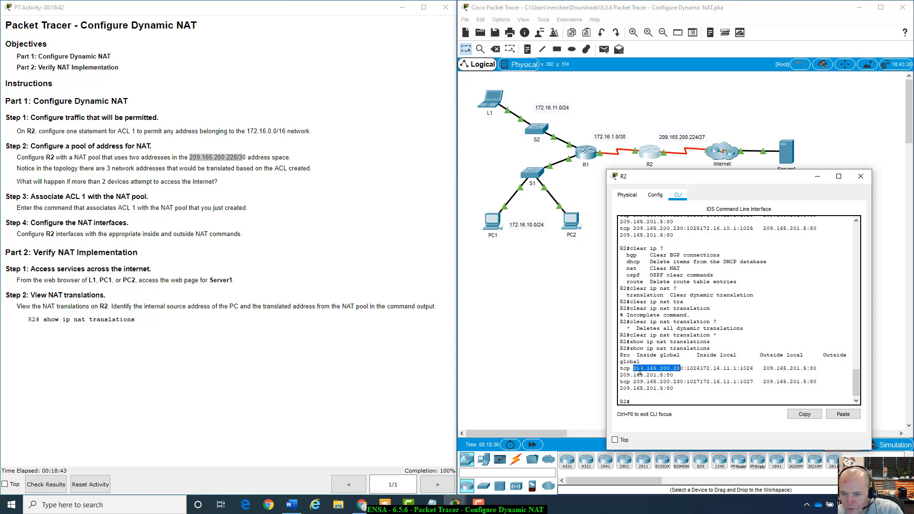
pyautogui.click(652, 363)
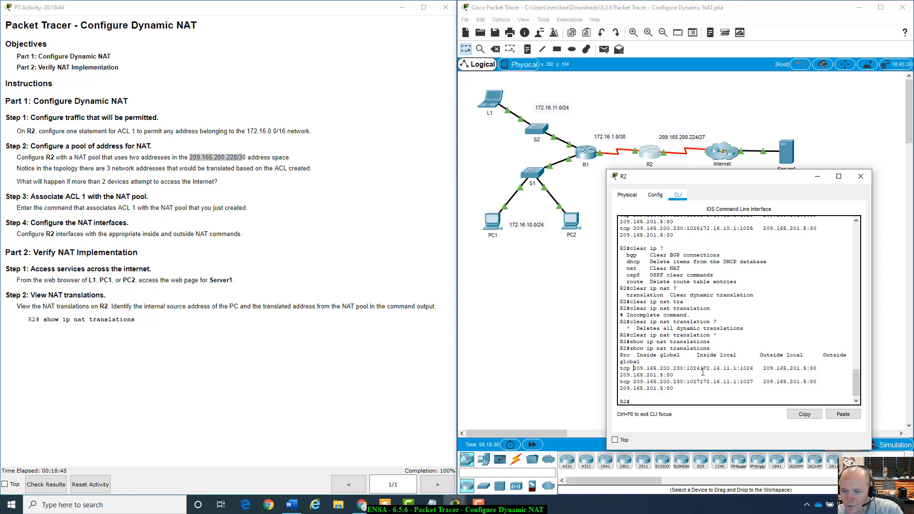
pyautogui.moveTo(673, 375); pyautogui.dragTo(741, 369)
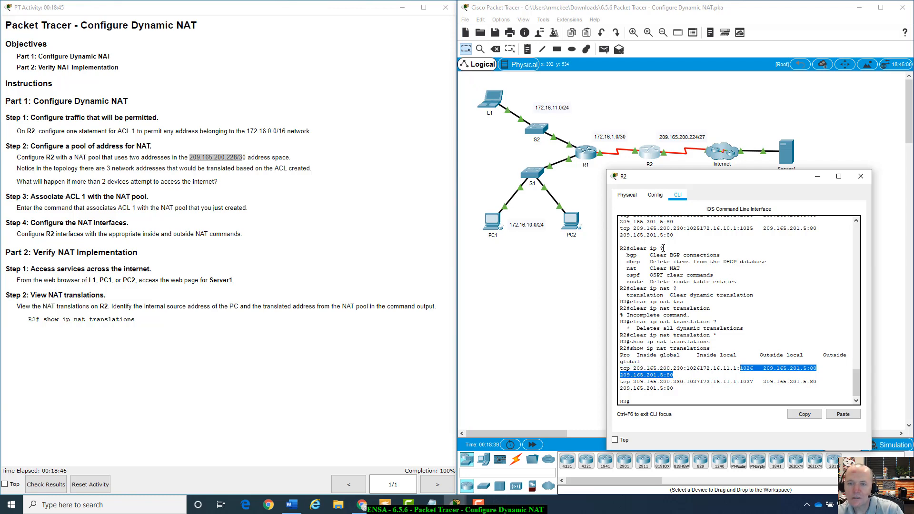
# - Check L1's IP address in its IP Configuration and close L1's window
pyautogui.click(495, 101)
pyautogui.click(364, 151)
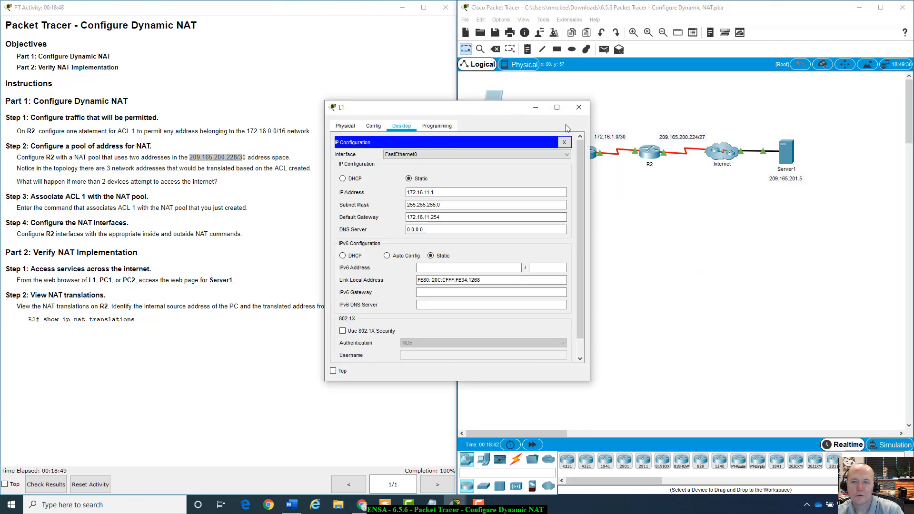
pyautogui.click(579, 107)
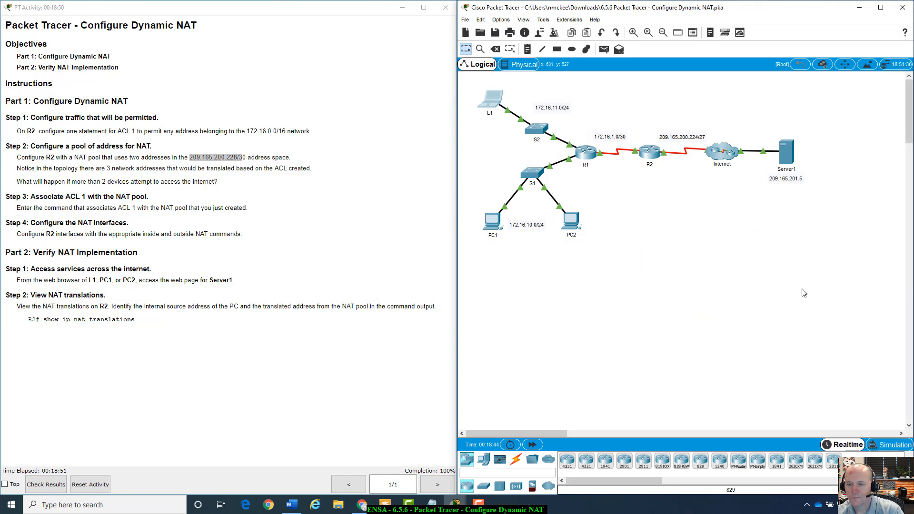
# - Reopen R2's command line and compare the inside local and inside global addresses in the listed NAT translations
pyautogui.click(652, 153)
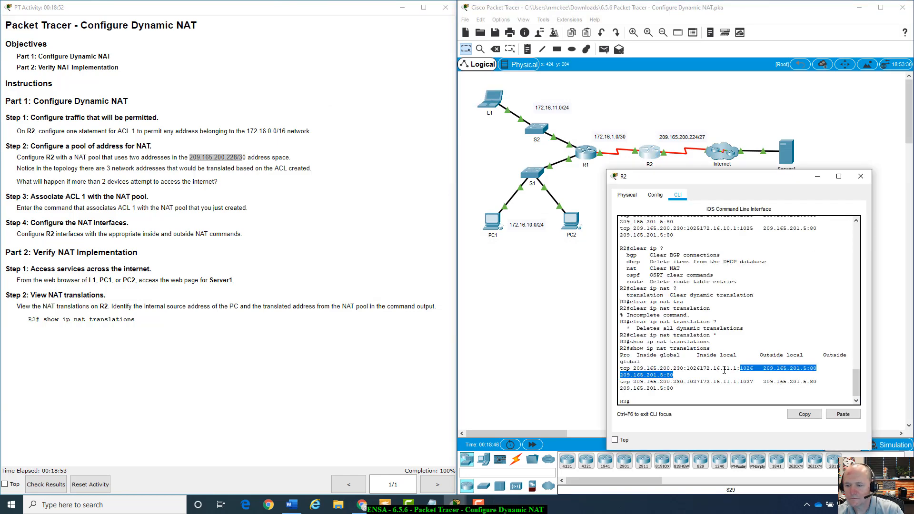
pyautogui.click(725, 369)
pyautogui.moveTo(712, 369); pyautogui.dragTo(807, 389)
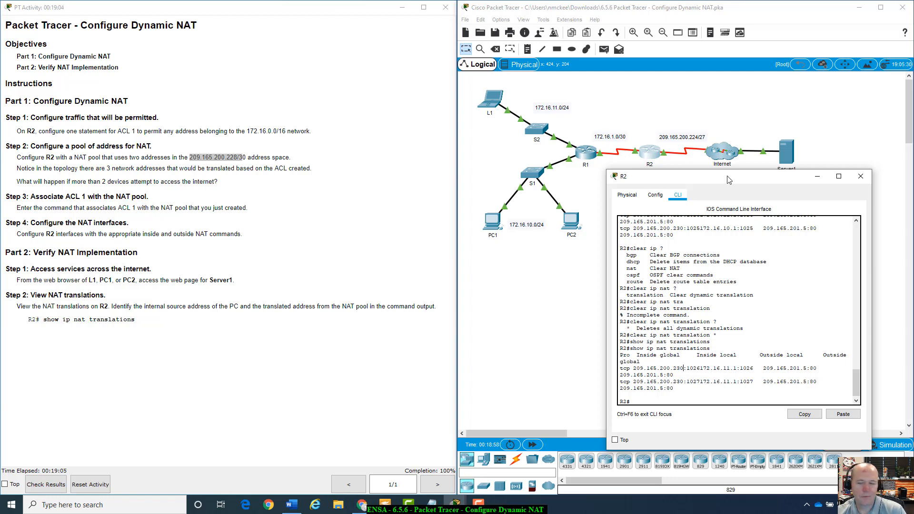
pyautogui.moveTo(728, 179)
pyautogui.mouseDown()
pyautogui.moveTo(733, 283)
pyautogui.moveTo(734, 193)
pyautogui.mouseUp()
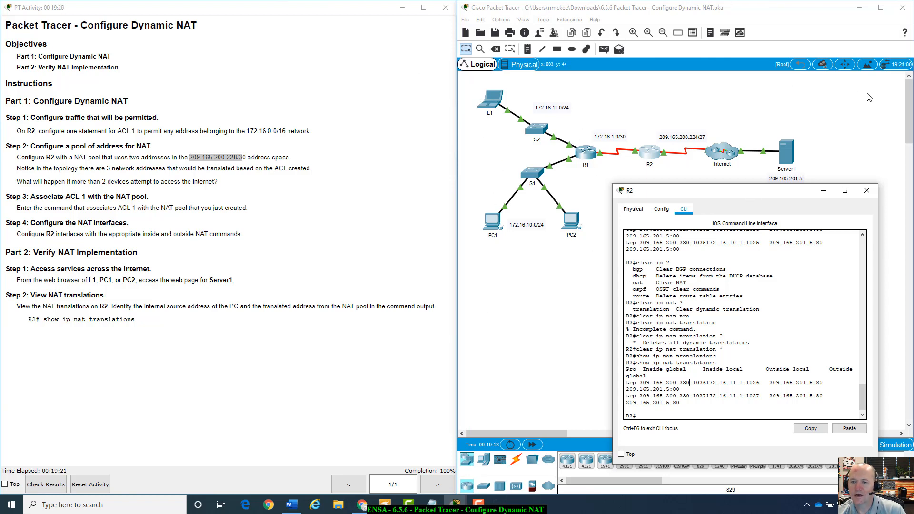
pyautogui.moveTo(762, 195)
pyautogui.mouseDown()
pyautogui.moveTo(742, 293)
pyautogui.moveTo(772, 201)
pyautogui.mouseUp()
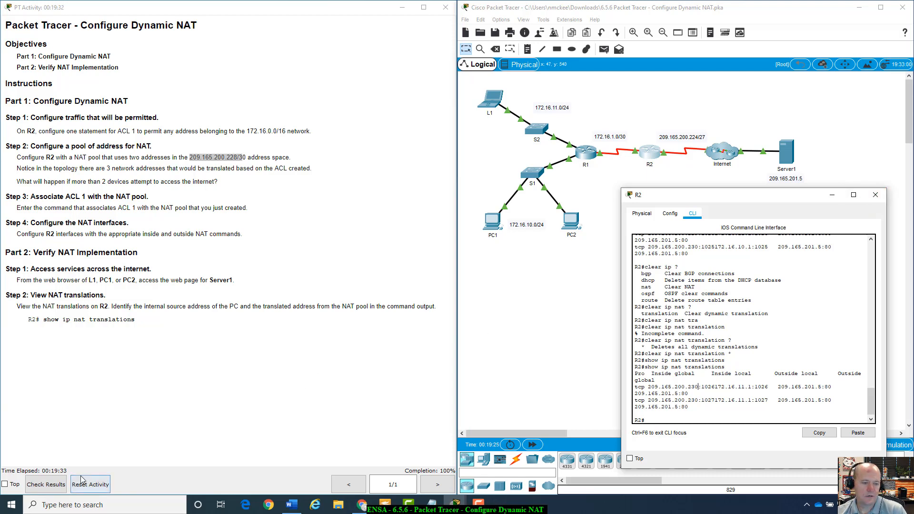
# - Check the activity results, review the assessment items for R2's NAT configuration and return to the topology
pyautogui.click(61, 482)
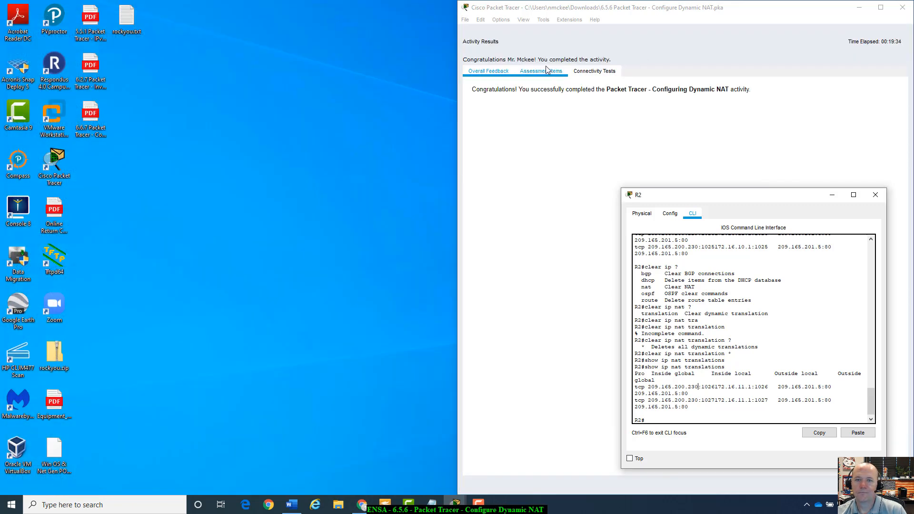
pyautogui.click(511, 66)
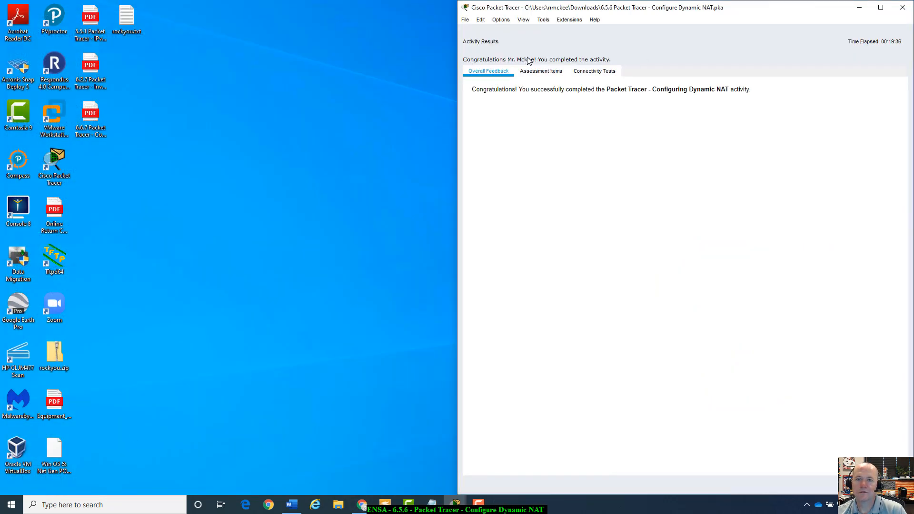
pyautogui.click(548, 74)
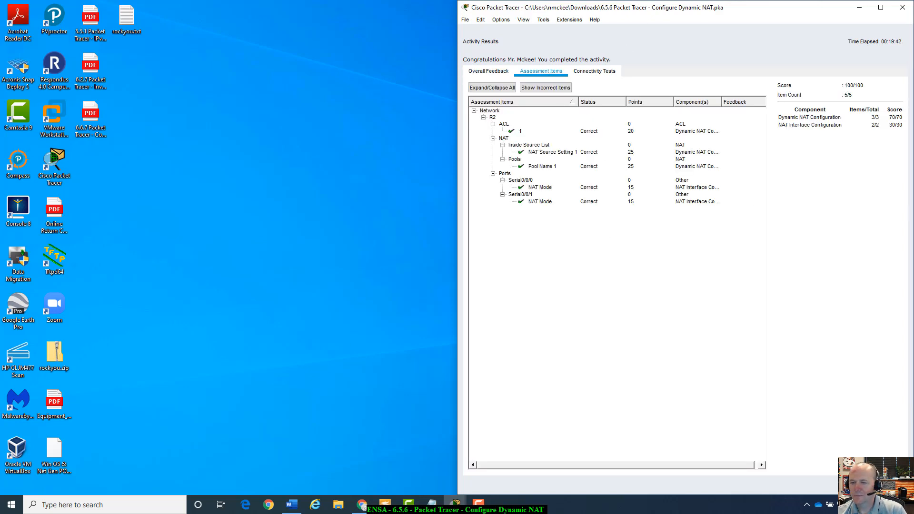
pyautogui.click(886, 485)
pyautogui.moveTo(483, 175); pyautogui.dragTo(562, 224)
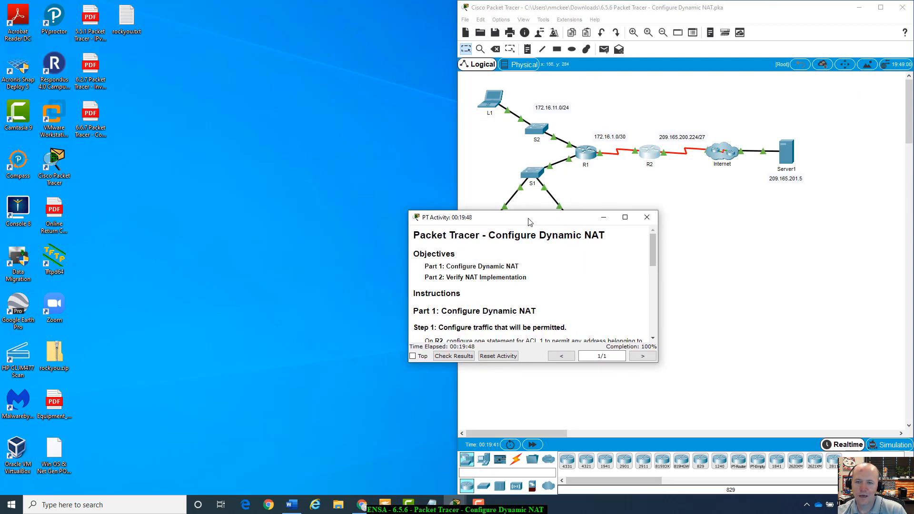
pyautogui.moveTo(528, 217); pyautogui.dragTo(573, 305)
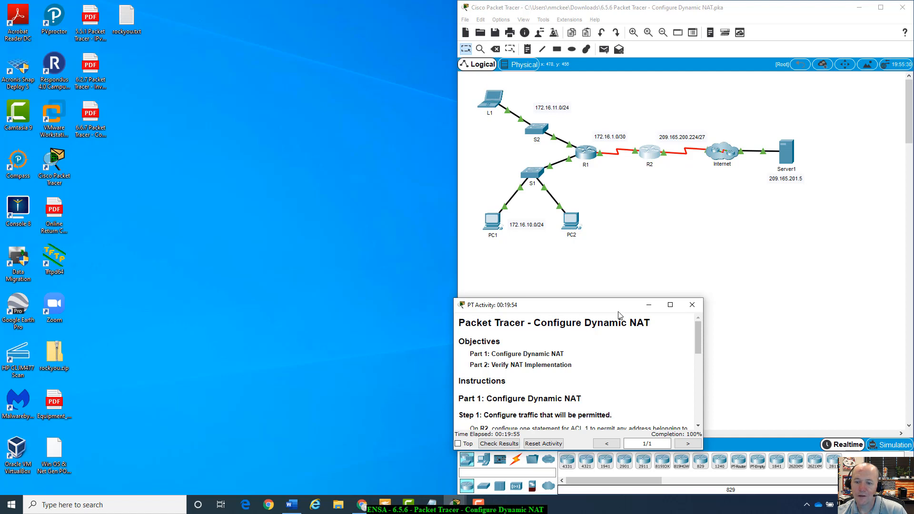
pyautogui.moveTo(618, 310); pyautogui.dragTo(630, 261)
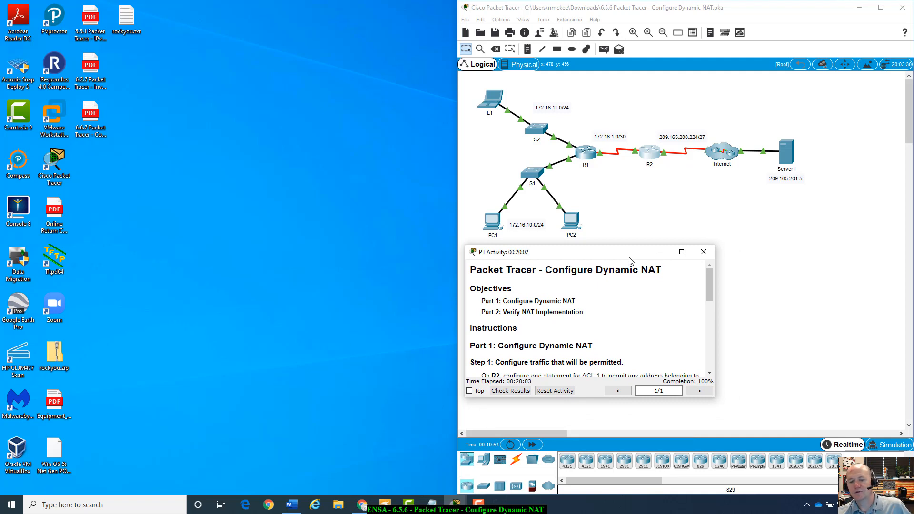
pyautogui.moveTo(630, 261)
pyautogui.mouseDown()
pyautogui.moveTo(643, 278)
pyautogui.moveTo(635, 265)
pyautogui.mouseUp()
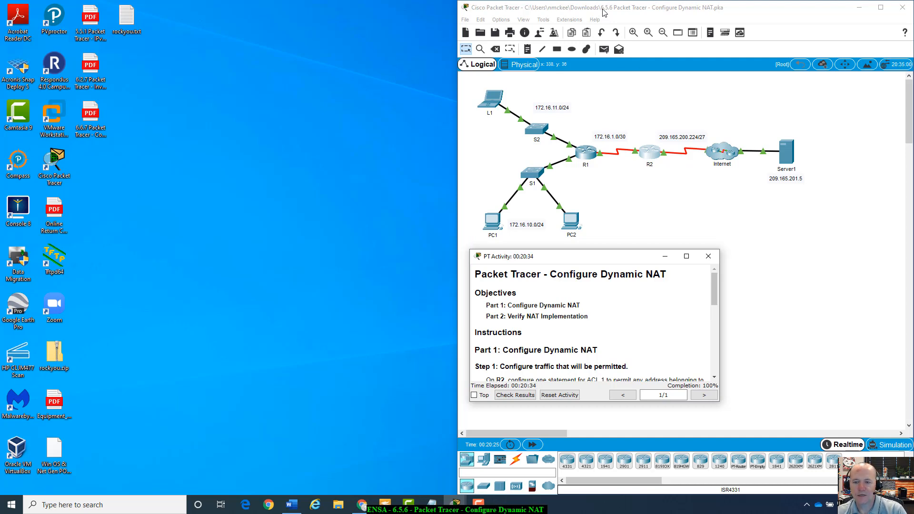
pyautogui.moveTo(636, 261); pyautogui.dragTo(685, 219)
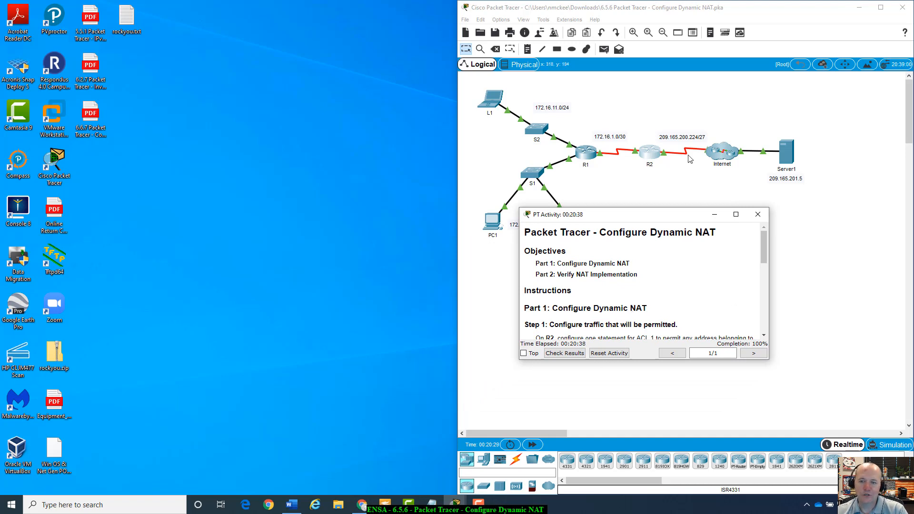